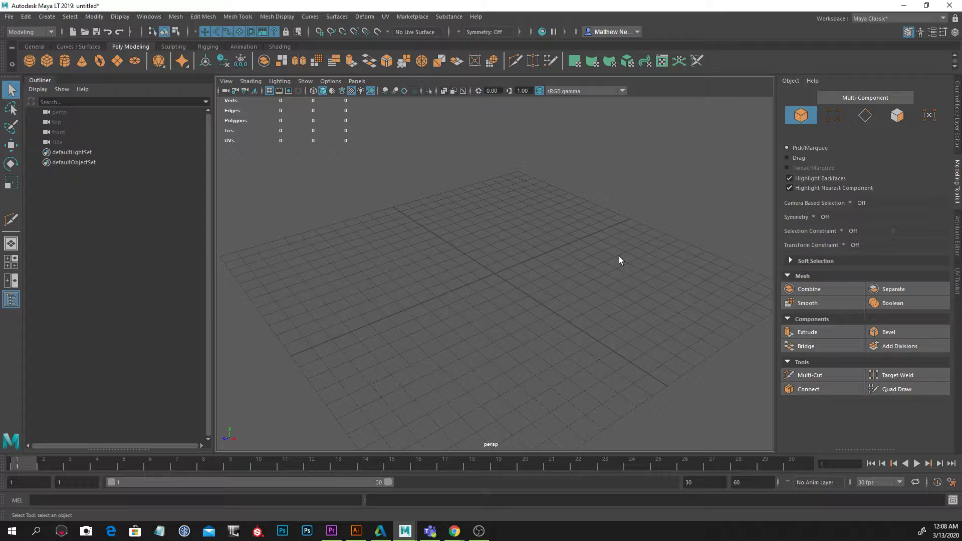
mouse_move(563, 254)
left_mouse_down("alt")
mouse_move(620, 266)
mouse_move(618, 287)
mouse_move(545, 255)
mouse_move(548, 245)
mouse_move(560, 251)
left_mouse_up("alt")
left_click_drag(489, 294, 534, 261, "alt")
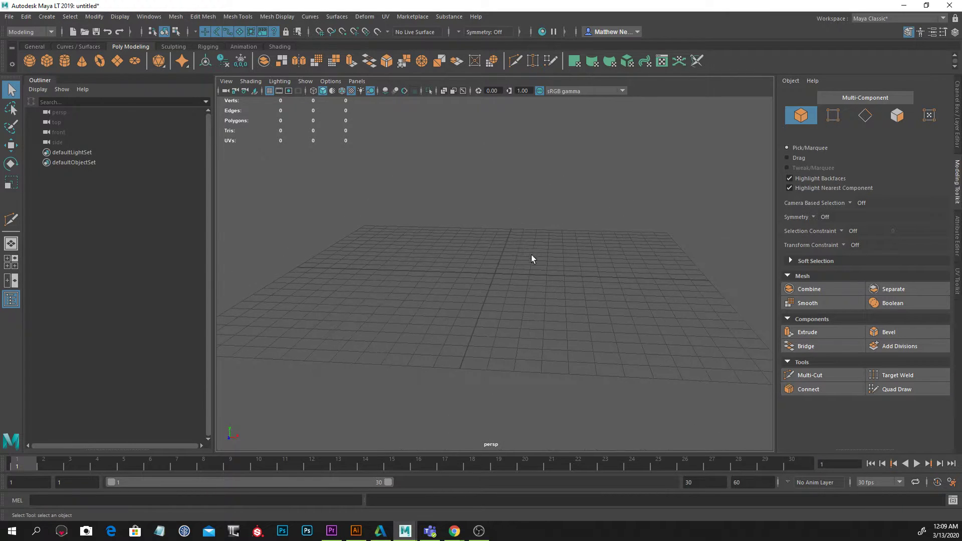
mouse_move(453, 328)
left_mouse_down("alt")
mouse_move(505, 324)
mouse_move(436, 333)
mouse_move(442, 320)
mouse_move(456, 330)
left_mouse_up("alt")
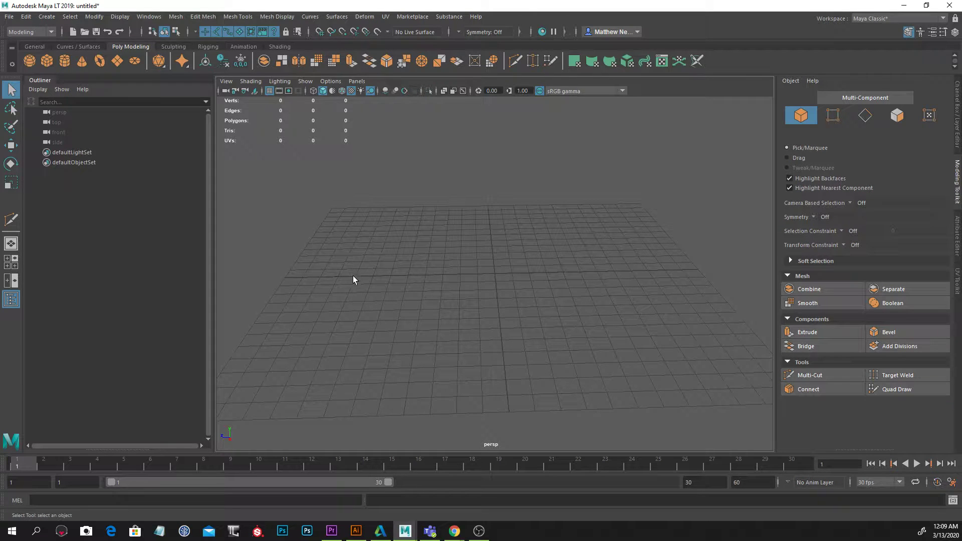
left_click_drag(594, 262, 711, 270, "alt")
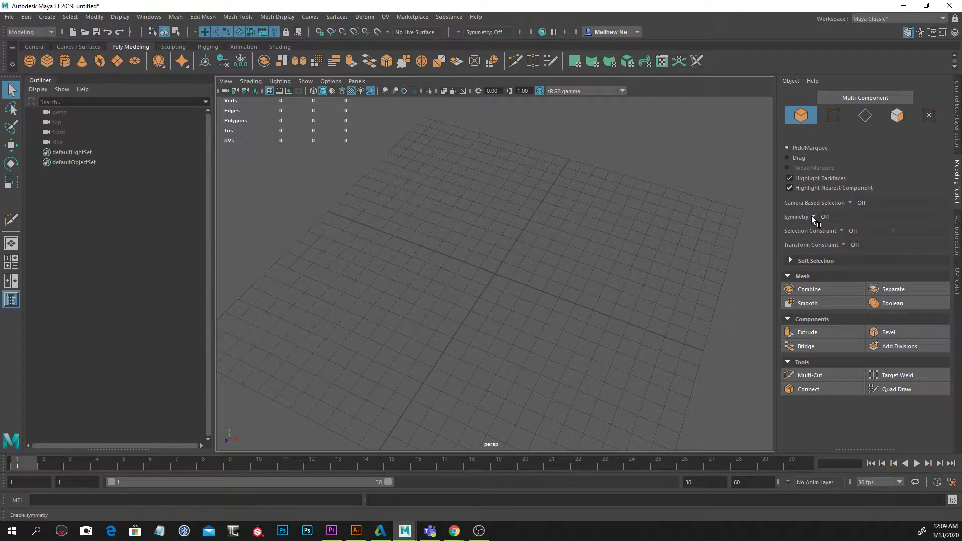
Step: Set modelling symmetry to Object X and create a polygon cube at the grid centre
left_click(813, 218)
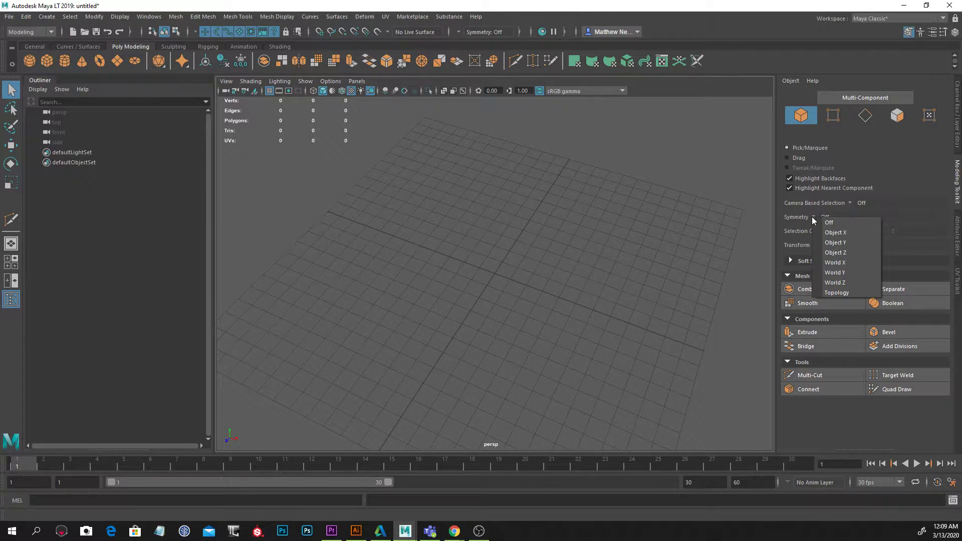
left_click(854, 233)
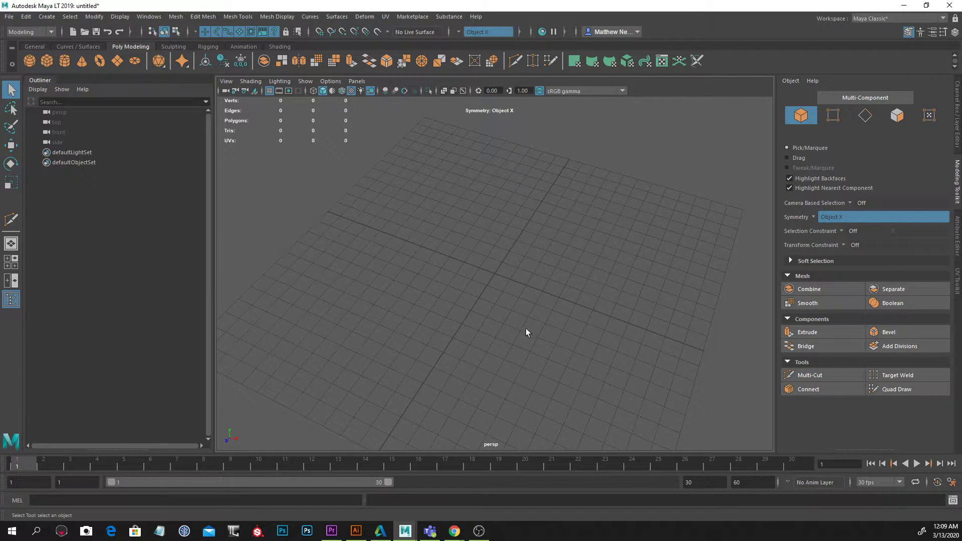
left_click_drag(600, 321, 552, 289, "alt")
left_click(47, 61)
left_click_drag(440, 217, 483, 245, "alt")
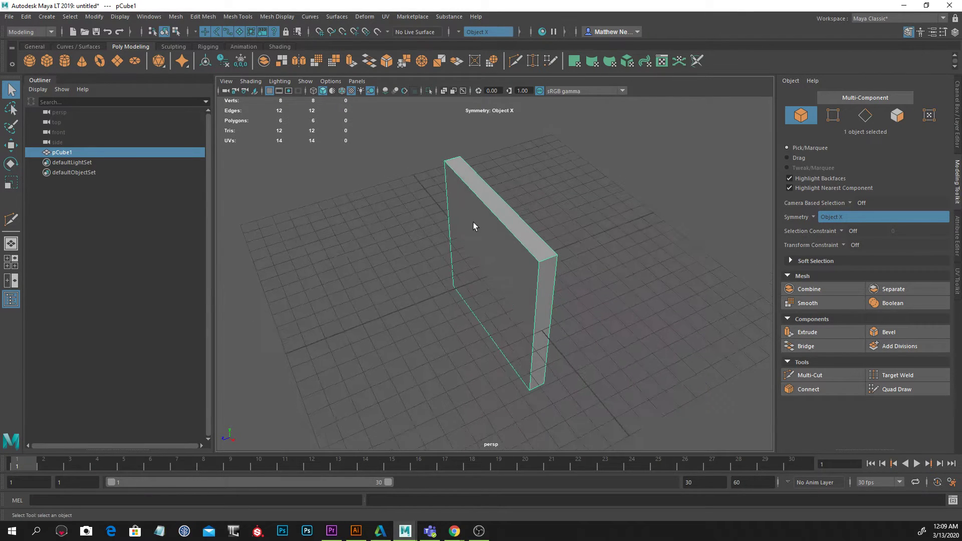
Step: Scale the cube into a compact block with scale values of about 0.29 in X, 0.26 in Y and 3.21 in Z
left_click(11, 182)
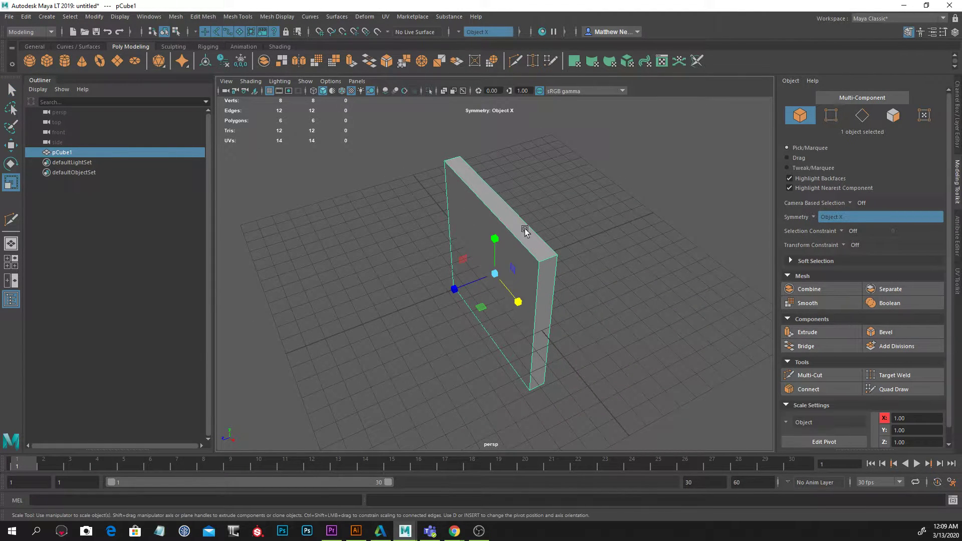
left_click_drag(495, 241, 404, 306)
left_click_drag(518, 301, 497, 278)
left_click_drag(572, 274, 626, 246, "alt")
left_click_drag(495, 232, 496, 239)
mouse_move(556, 260)
left_mouse_down("alt")
mouse_move(569, 264)
mouse_move(436, 273)
mouse_move(556, 266)
left_mouse_up("alt")
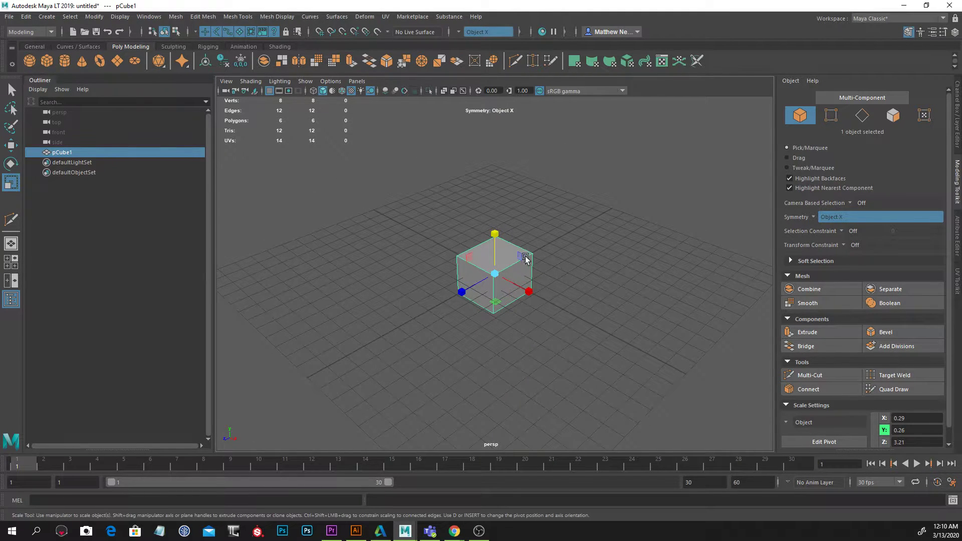
Step: Extrude the block's positive-Z end face outward twice along Z to add two segments
right_click_drag(507, 250, 509, 277)
left_click(474, 289)
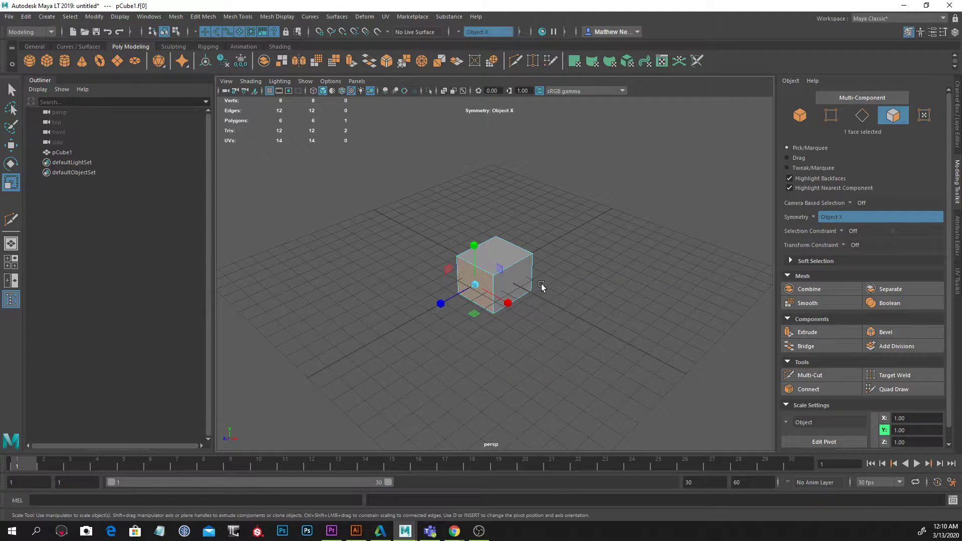
left_click_drag(537, 275, 687, 215, "alt")
left_click(503, 285)
left_click_drag(584, 305, 561, 303, "alt")
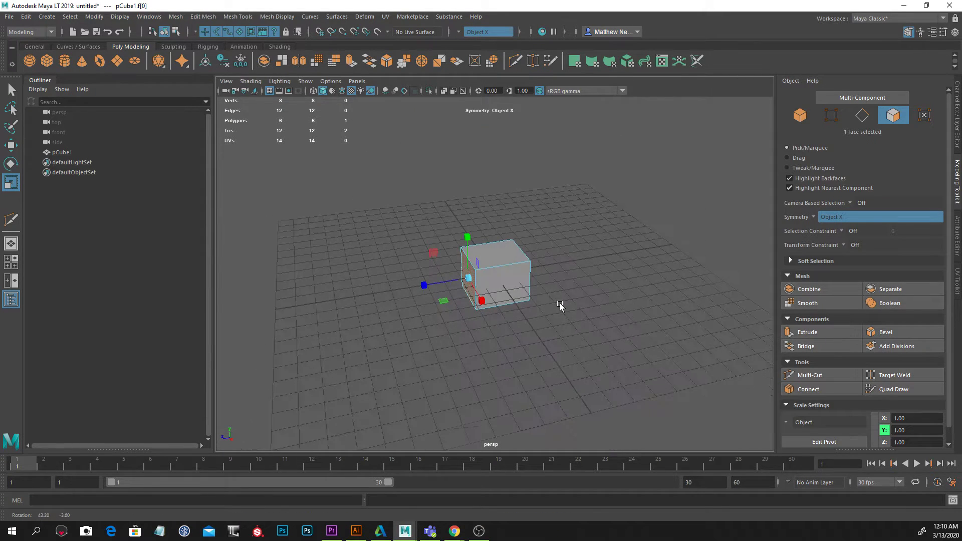
left_click(13, 143)
left_click_drag(420, 287, 367, 300, "shift")
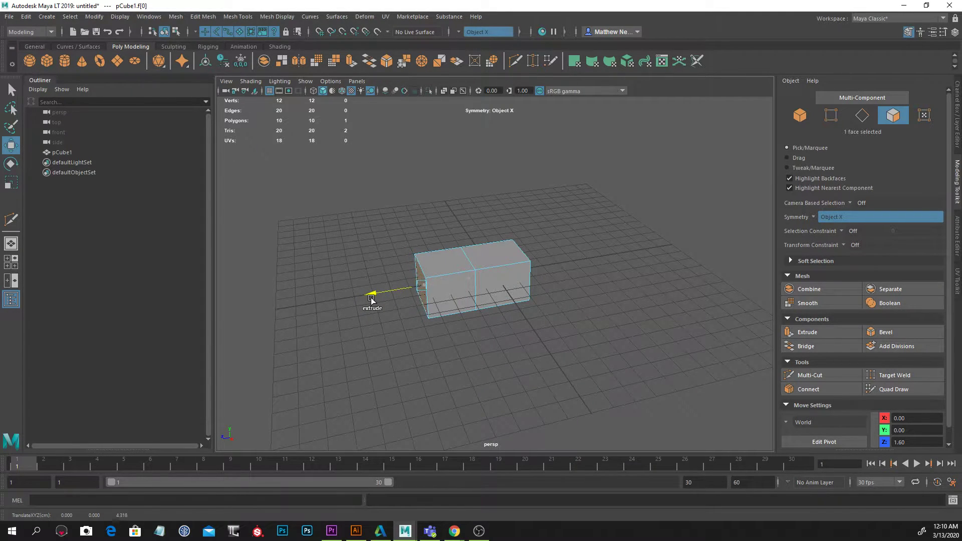
left_click_drag(371, 299, 272, 302, "shift")
Step: Extrude the block's negative-Z end face outward twice along Z to add two segments on the opposite end
left_click_drag(586, 216, 548, 287, "alt")
left_click(530, 287)
left_click(422, 286)
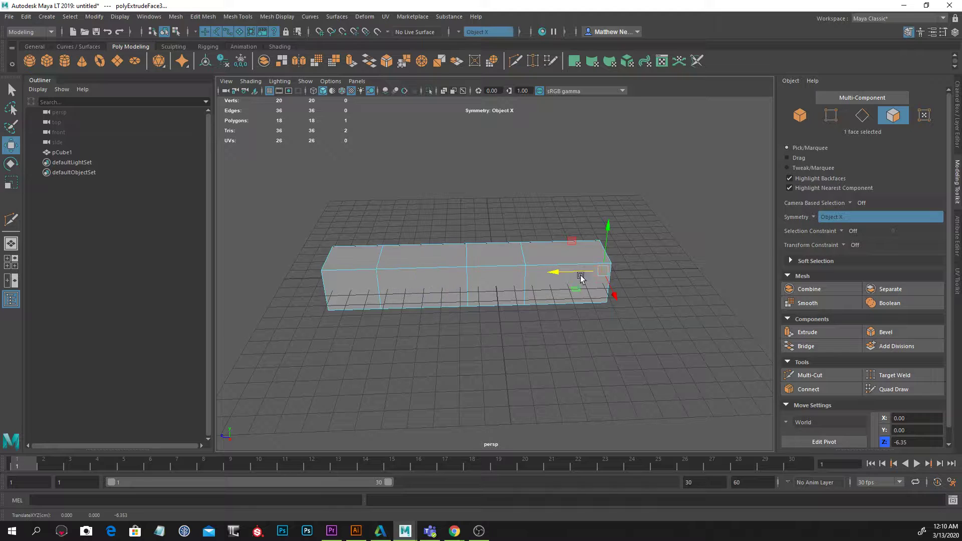
left_click_drag(556, 275, 604, 278, "shift")
left_click_drag(608, 232, 565, 226, "alt")
Step: Widen the whole block by scaling it along X to about 0.68
right_click_drag(547, 230, 566, 217)
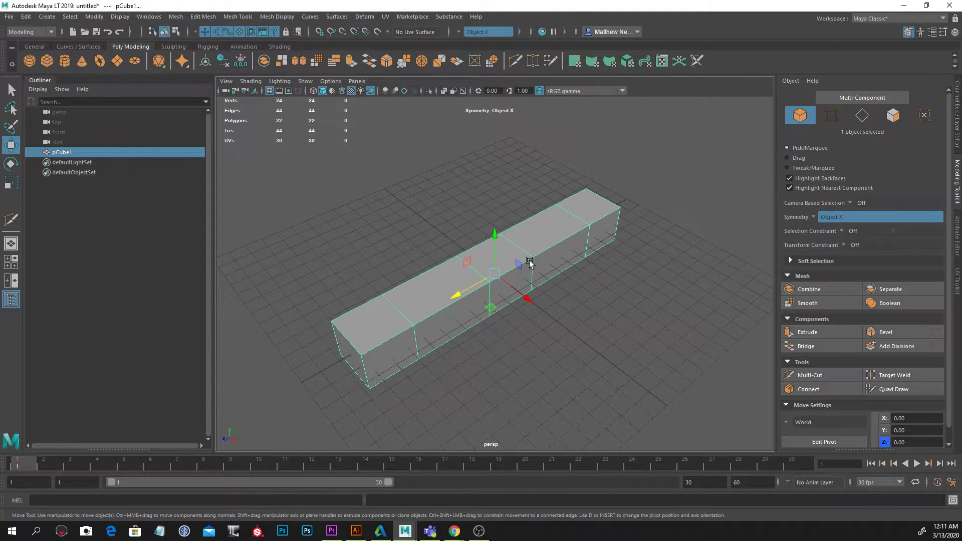
left_click(11, 183)
left_click_drag(541, 303, 573, 344)
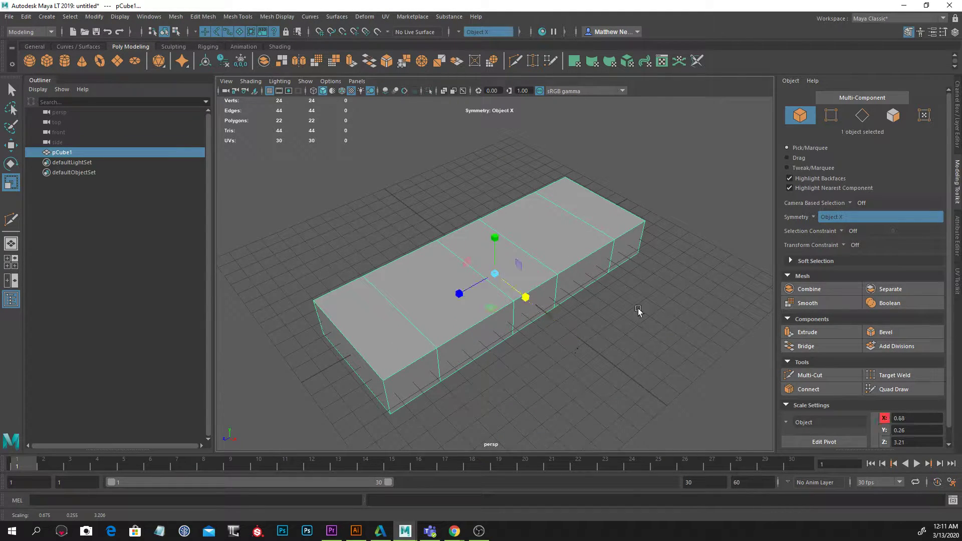
left_click(661, 342)
left_click_drag(662, 342, 599, 357, "alt")
key("ctrl+z")
Step: In wireframe display, select the 12 vertices of the negative-Z half and move them outward along Z to about -11.43
right_click_drag(574, 256, 526, 255)
mouse_move(625, 266)
left_mouse_down("alt")
mouse_move(642, 258)
mouse_move(639, 266)
left_mouse_up("alt")
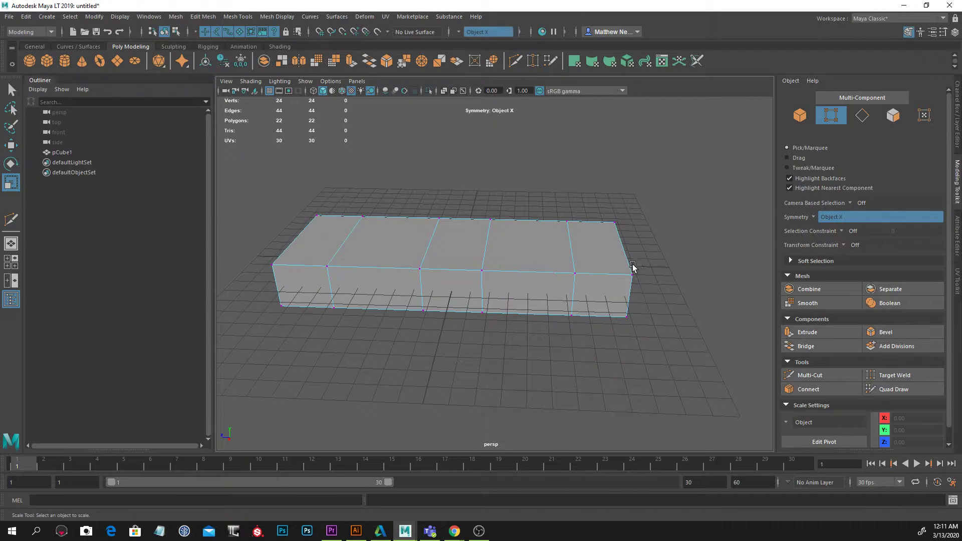
key("4")
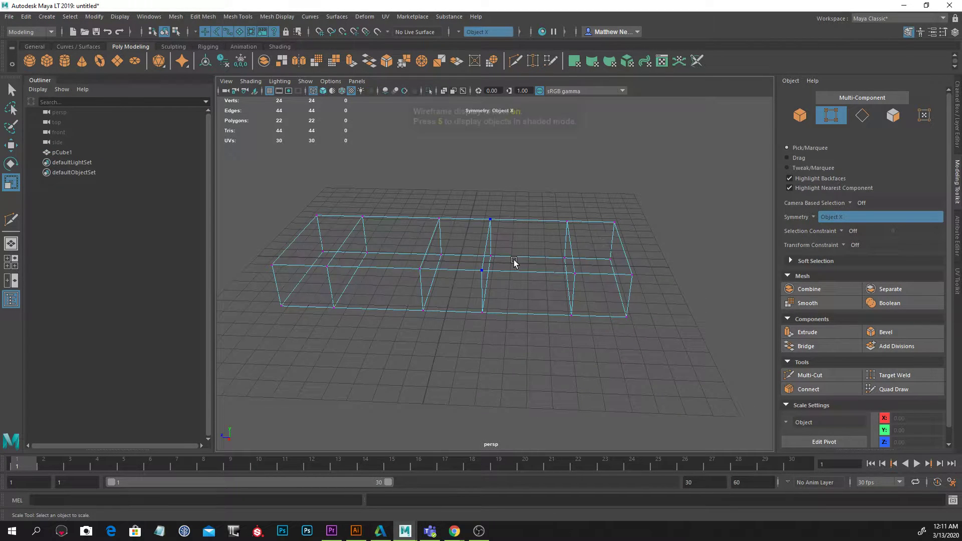
left_click_drag(642, 245, 473, 365, "alt")
left_click_drag(534, 377, 581, 378, "alt")
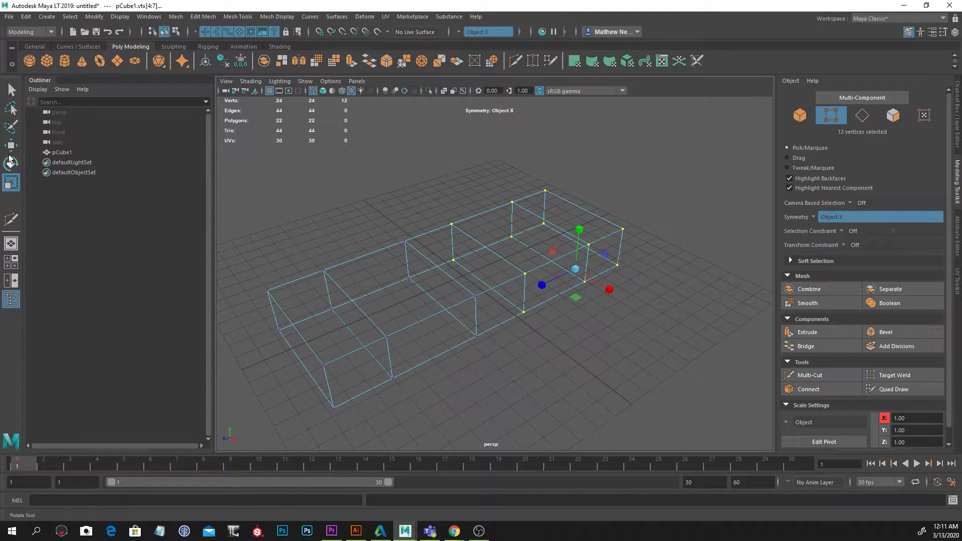
key("w")
left_click_drag(541, 286, 621, 263)
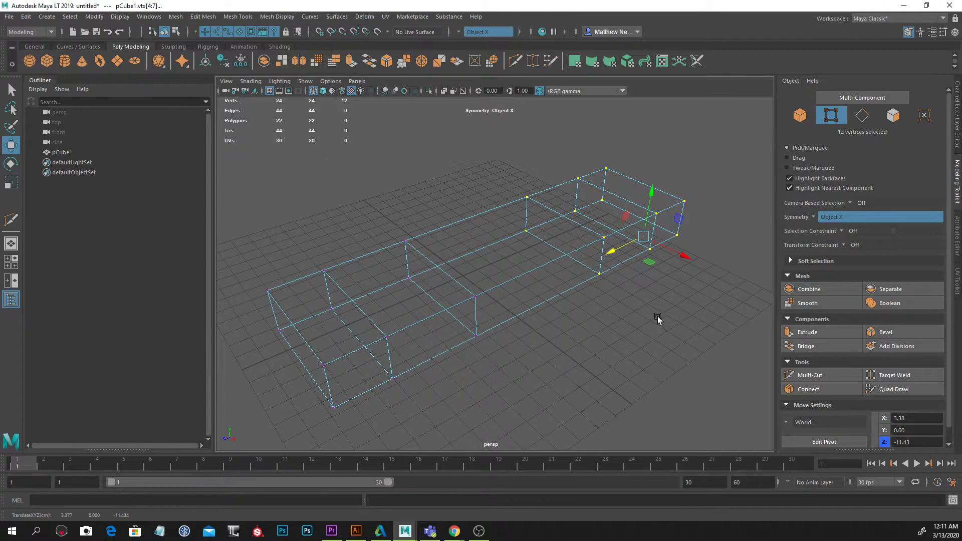
Step: Fine-tune the selected negative-Z vertices by moving them further outward along Z to about -12.20
left_click_drag(660, 318, 640, 318, "alt")
left_click_drag(625, 277, 637, 279)
left_click_drag(679, 344, 649, 342, "alt")
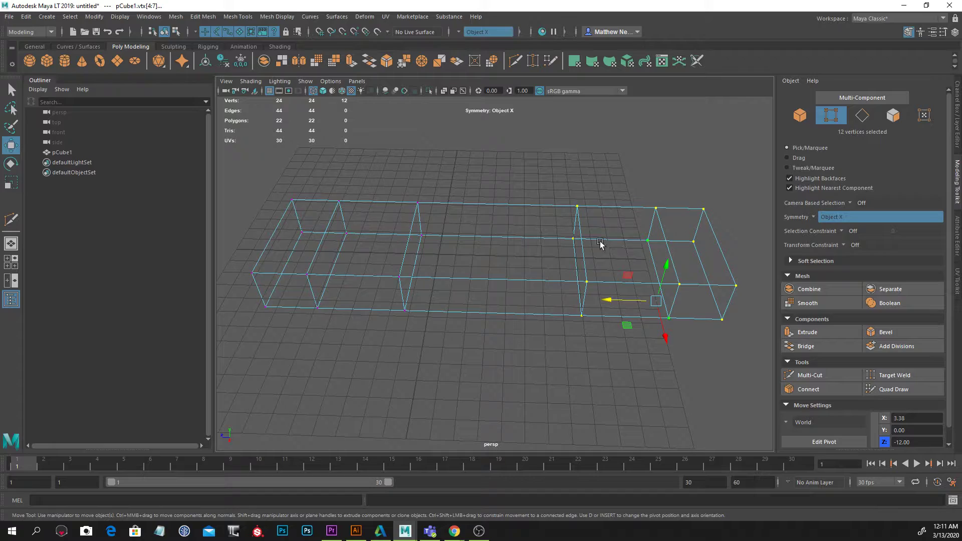
left_click_drag(596, 289, 604, 318, "alt")
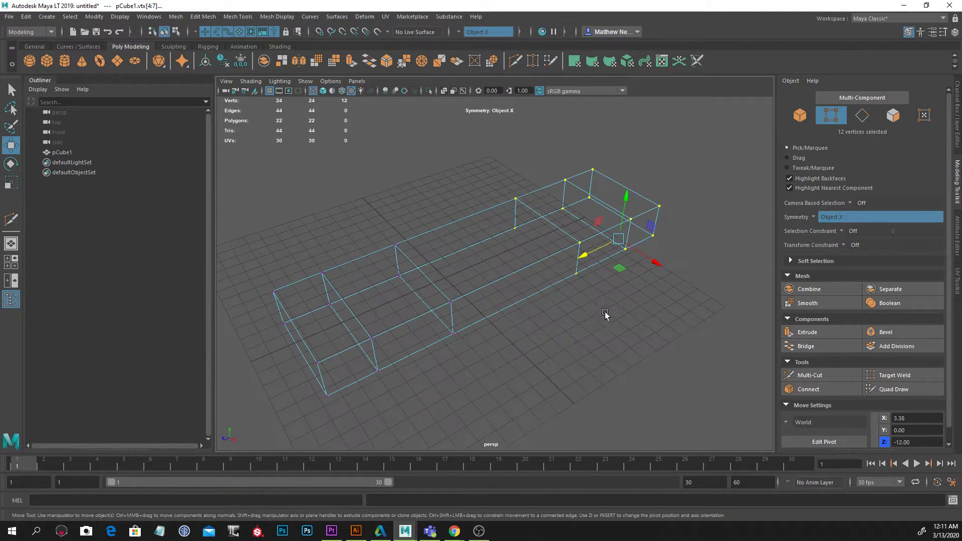
left_click_drag(672, 305, 647, 297, "alt")
left_click_drag(590, 267, 596, 263)
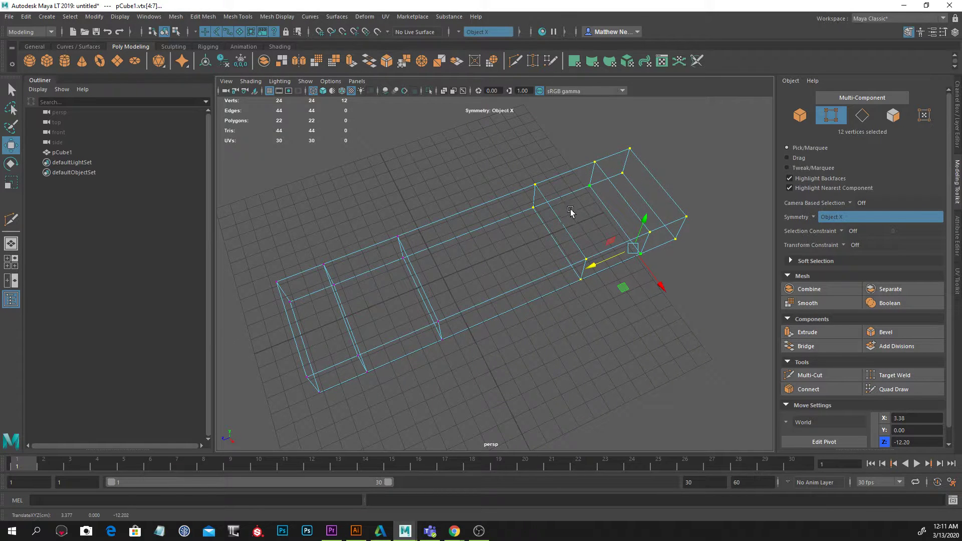
Step: Move the whole object along Z to about 1.46 and return the view to shaded display
left_click_drag(482, 372, 516, 352, "alt")
right_click_drag(526, 256, 577, 240)
left_click_drag(563, 330, 591, 341, "alt")
left_click_drag(391, 279, 381, 280)
left_click_drag(370, 283, 373, 285)
left_click_drag(496, 366, 533, 361, "alt")
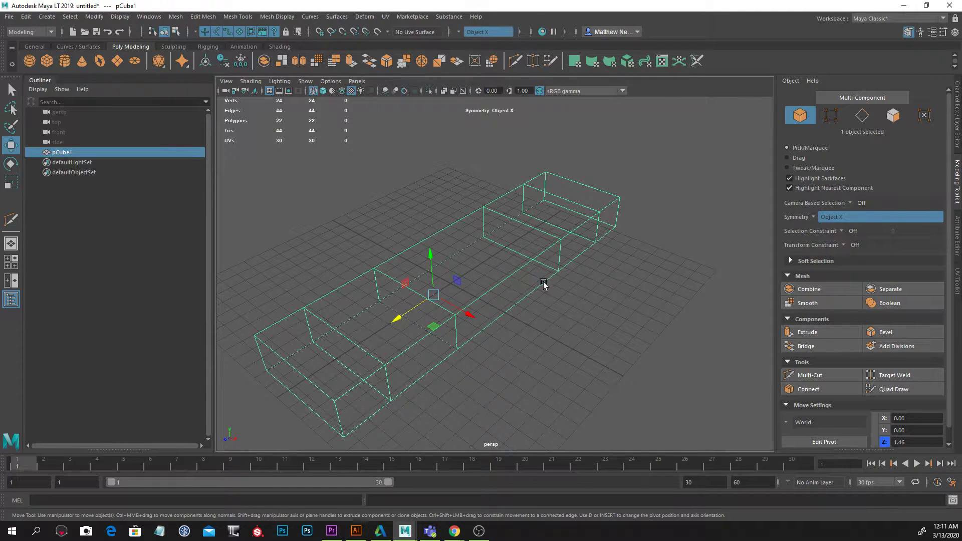
left_click_drag(507, 286, 588, 299, "alt")
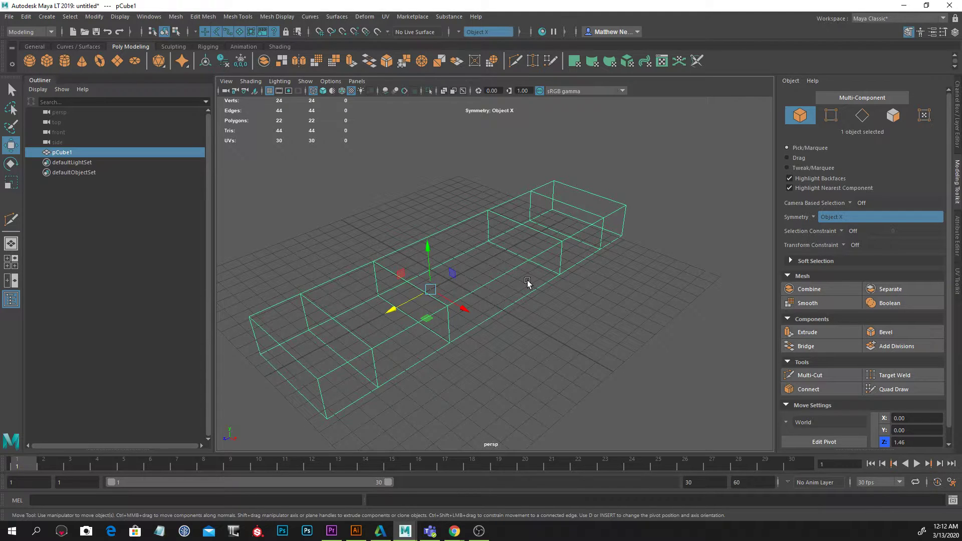
key("5")
mouse_move(541, 301)
left_mouse_down("alt")
mouse_move(565, 318)
mouse_move(576, 305)
mouse_move(625, 298)
mouse_move(486, 264)
left_mouse_up("alt")
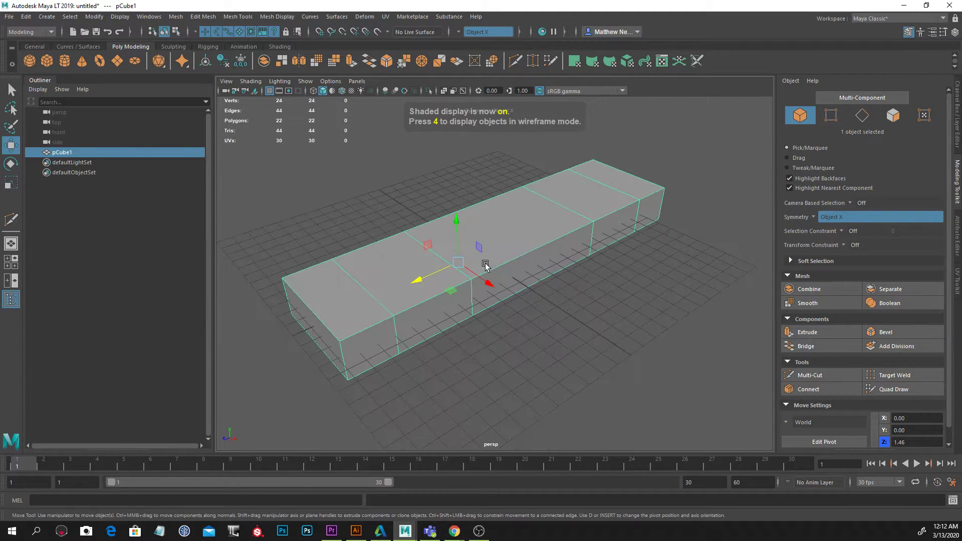
left_click_drag(669, 274, 552, 255, "alt")
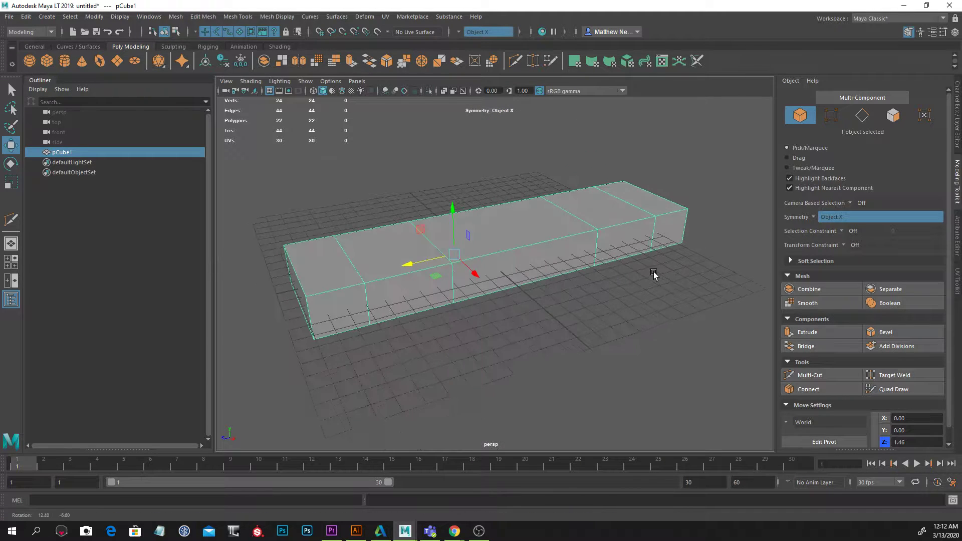
Step: Extrude the side faces of the long middle section outward along X on both sides
right_click_drag(550, 252, 555, 279)
left_click(557, 263)
left_click_drag(574, 302, 609, 303, "alt")
Step: Extrude the side faces of both end sections outward along X, to about 4.78 at the positive-Z end and 4.93 at the negative-Z end
left_click(422, 386)
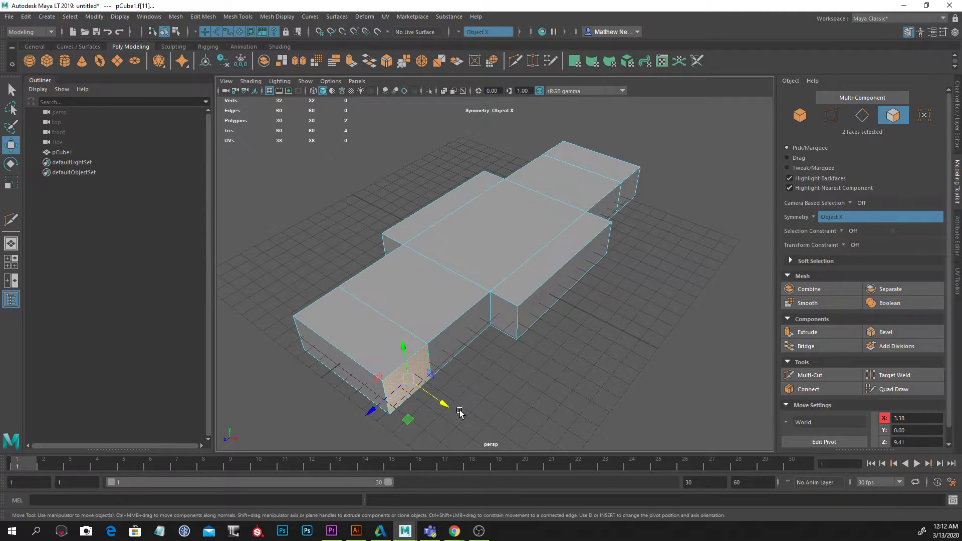
left_click_drag(441, 403, 537, 348, "shift")
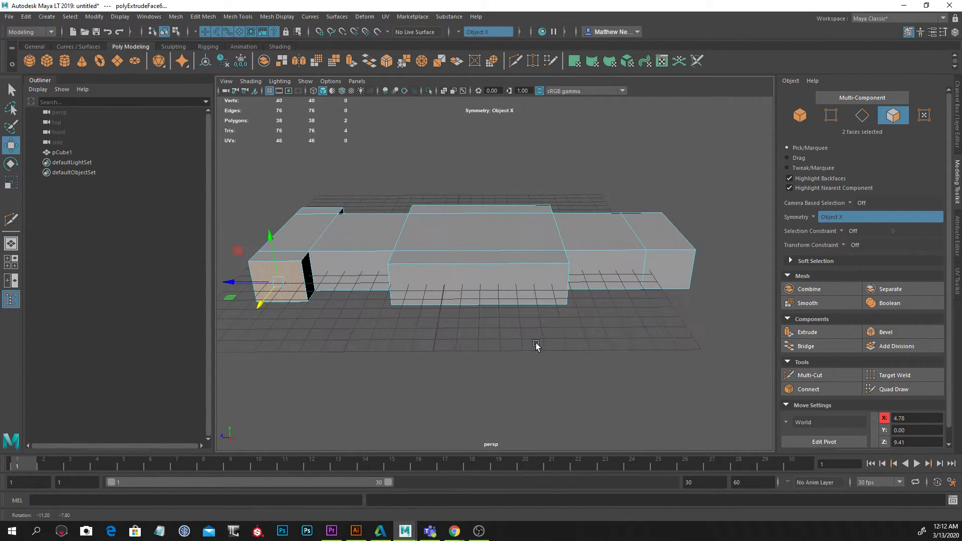
left_click(668, 273)
left_click_drag(668, 273, 686, 359, "alt")
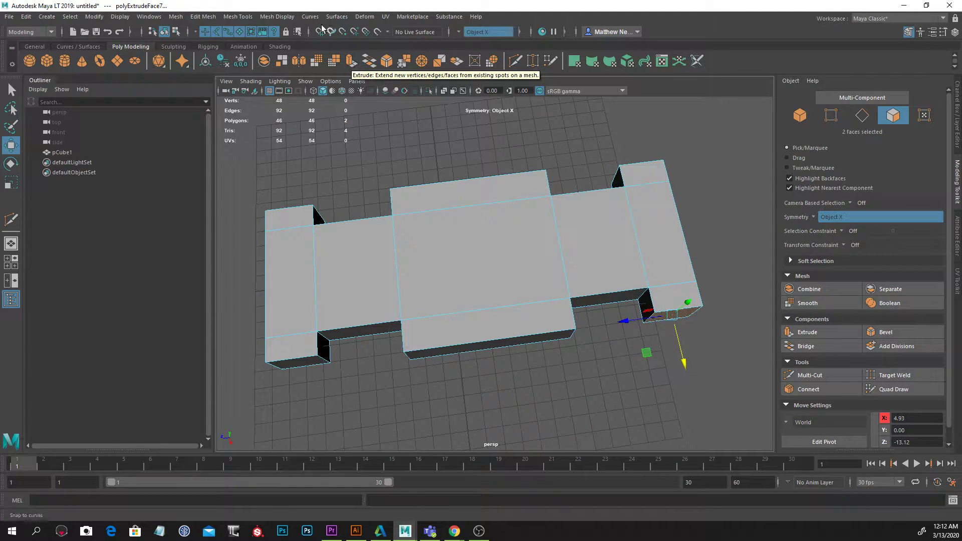
left_click(247, 18)
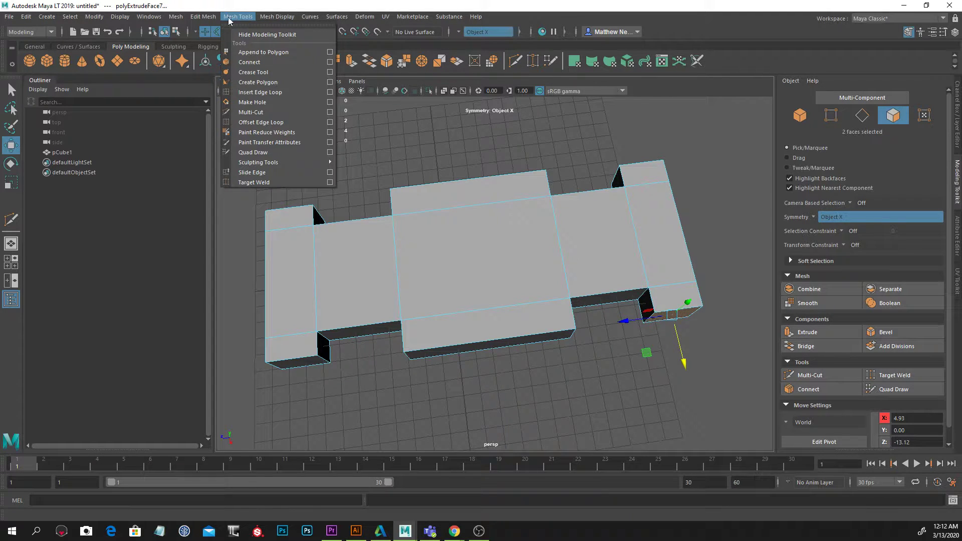
mouse_move(200, 18)
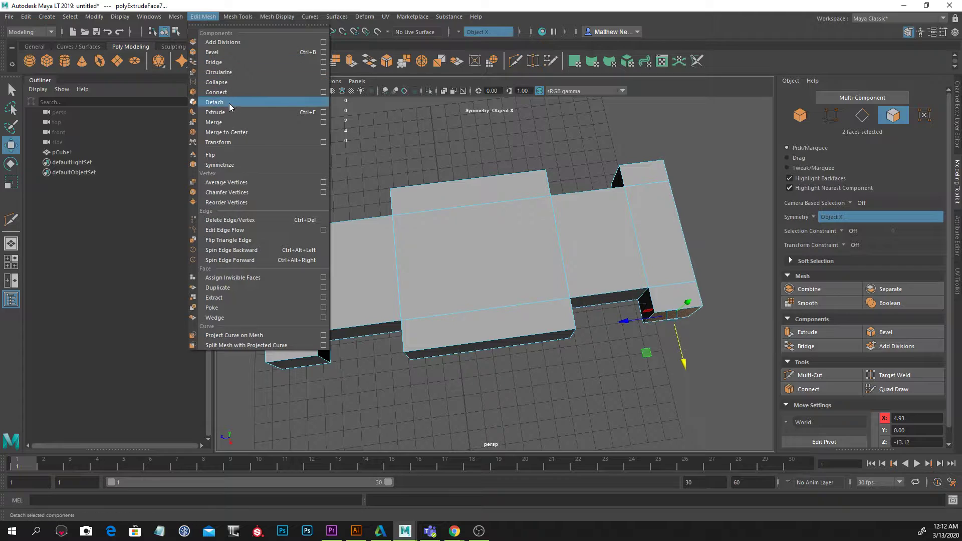
left_click(731, 186)
Step: Extrude all top faces of the body upward along Y twice, until they sit at a Y height of about 3.41
left_click_drag(731, 187, 623, 241, "alt")
left_click_drag(732, 293, 702, 301, "alt")
left_click(632, 332)
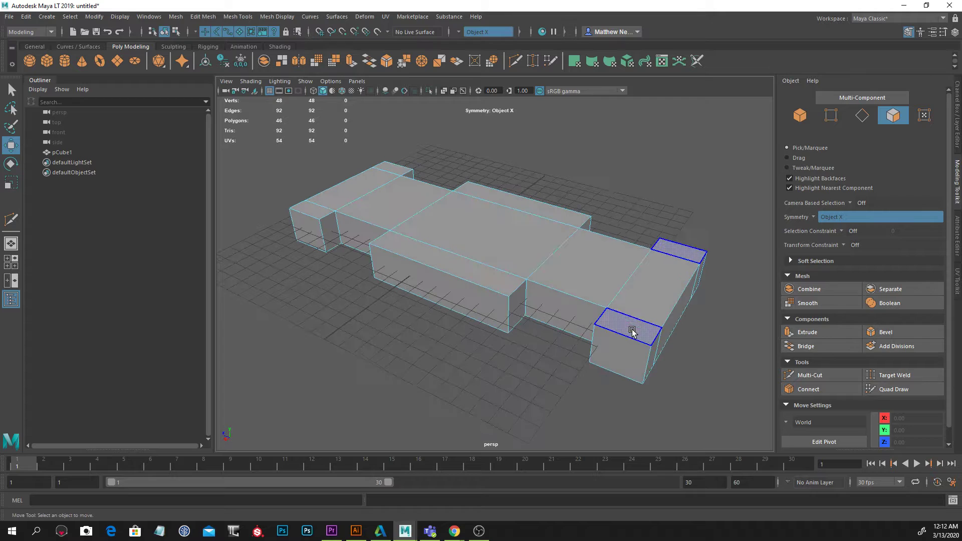
double_click(518, 200, "shift")
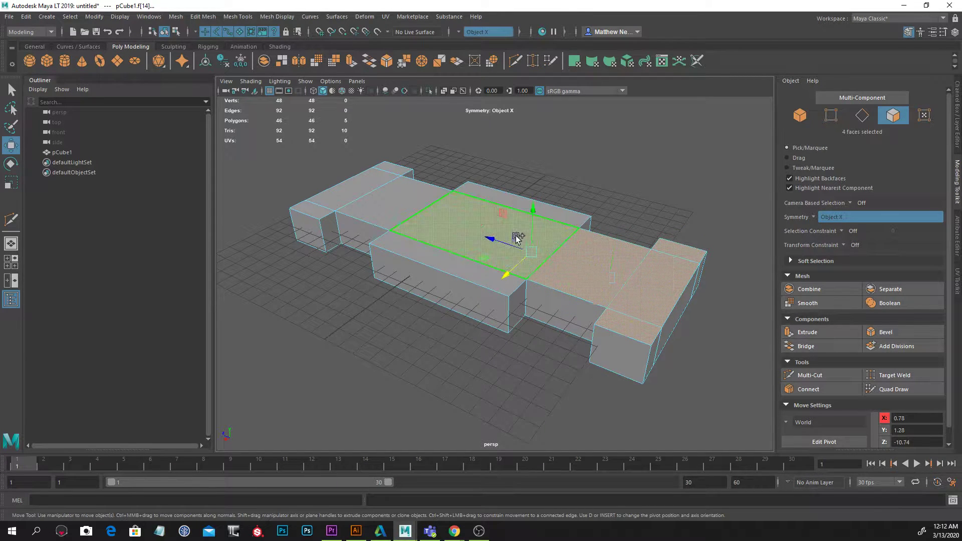
double_click(371, 175, "shift")
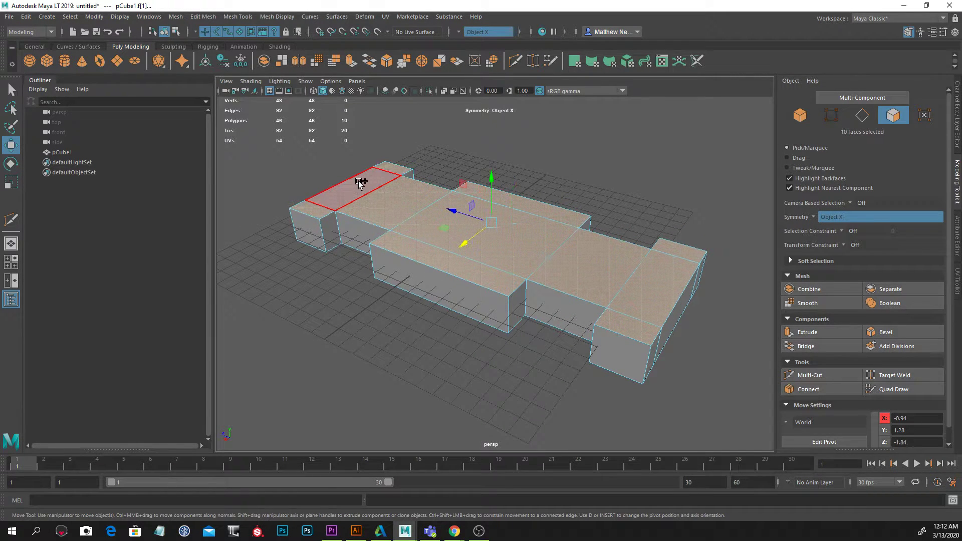
left_click_drag(459, 243, 604, 260, "alt")
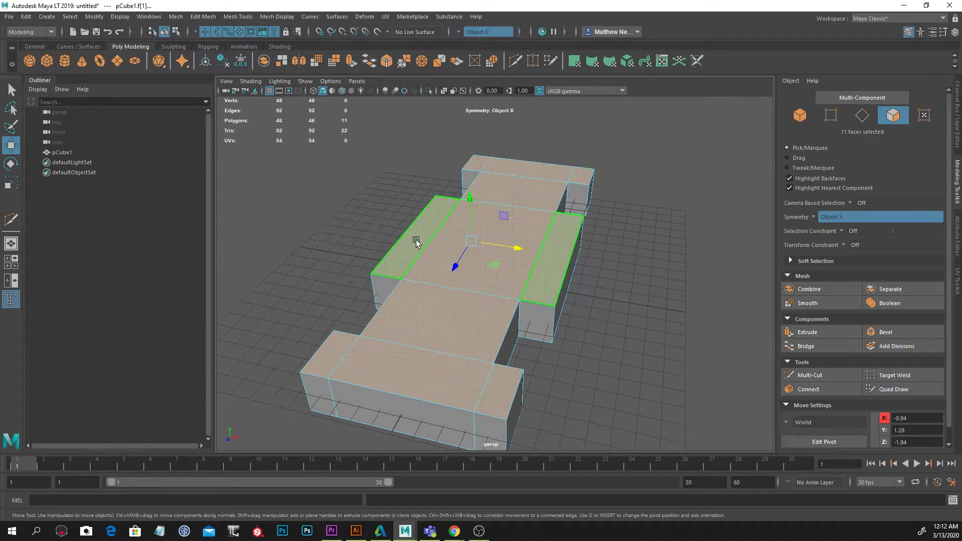
left_click_drag(346, 364, 441, 319, "alt")
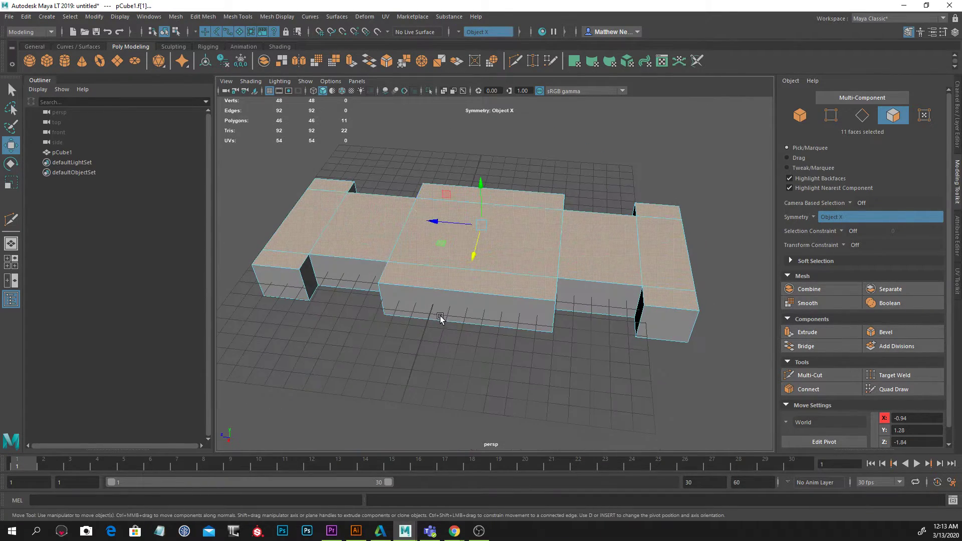
left_click_drag(606, 275, 598, 187, "alt")
left_click_drag(704, 219, 723, 195, "alt")
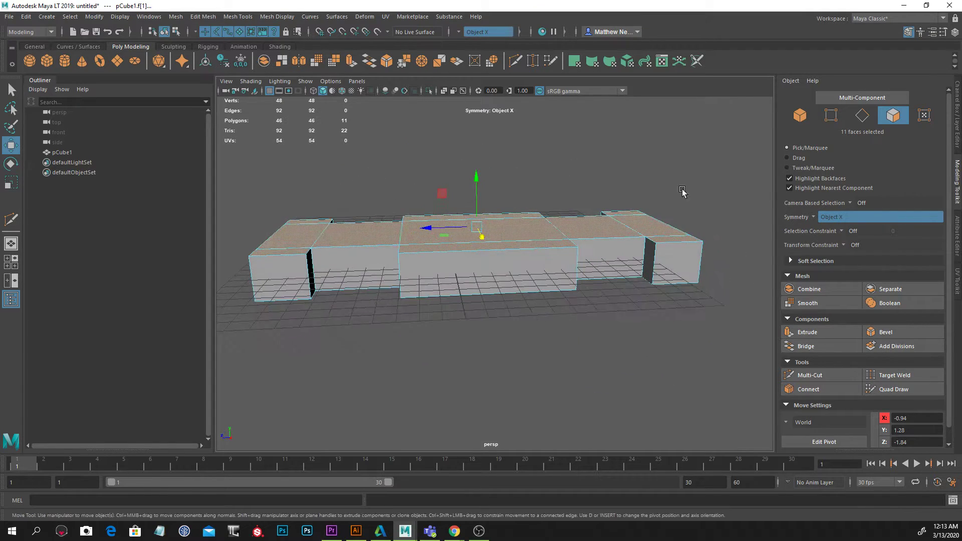
left_click_drag(483, 179, 498, 193)
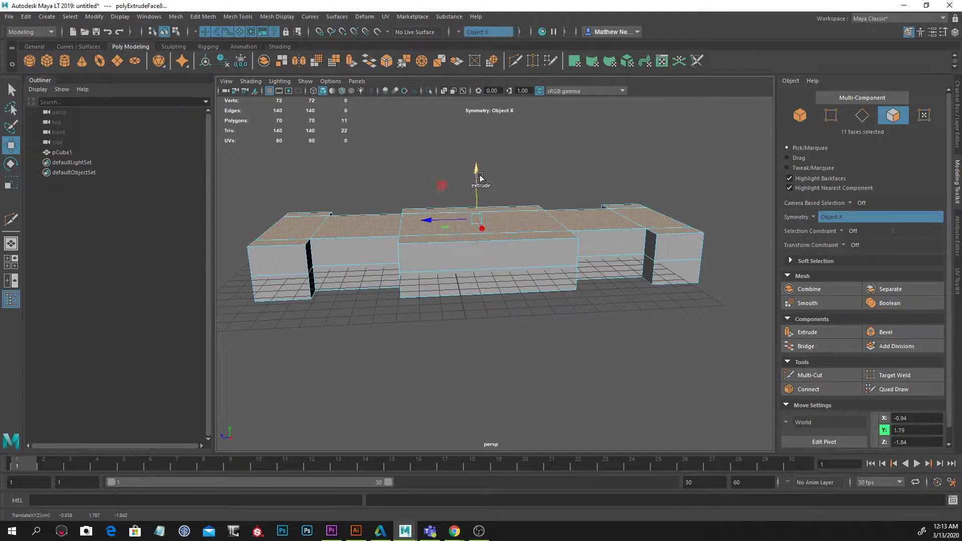
key("ctrl+e")
left_click_drag(474, 145, 571, 206, "alt")
left_click_drag(507, 319, 499, 295, "alt")
Step: Raise the central top face of the long middle section along Y to form a roof with sloped sides
left_click(448, 247)
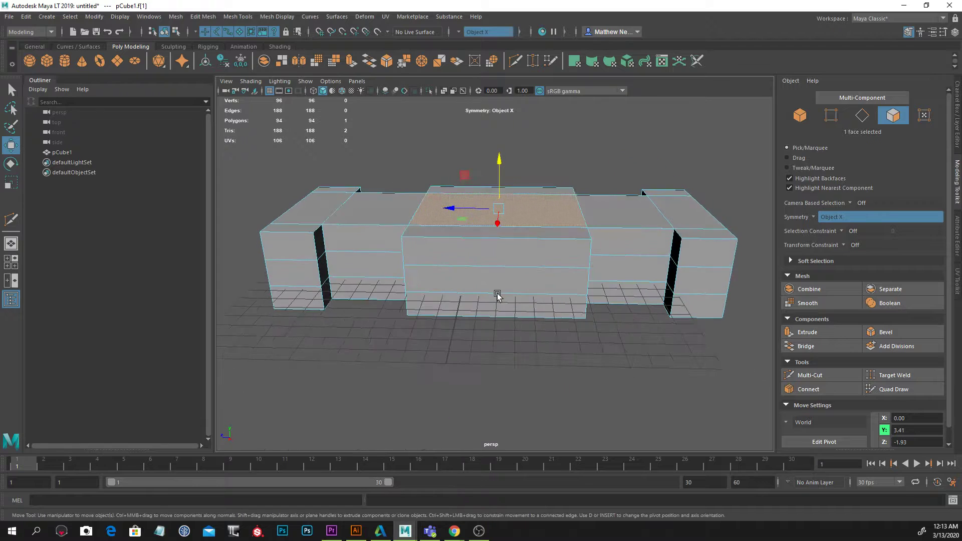
left_click_drag(500, 162, 500, 141)
left_click_drag(623, 209, 623, 173, "alt")
Step: Lower the three top faces of the positive-Z end section along Y to about 2.59
left_click(630, 230)
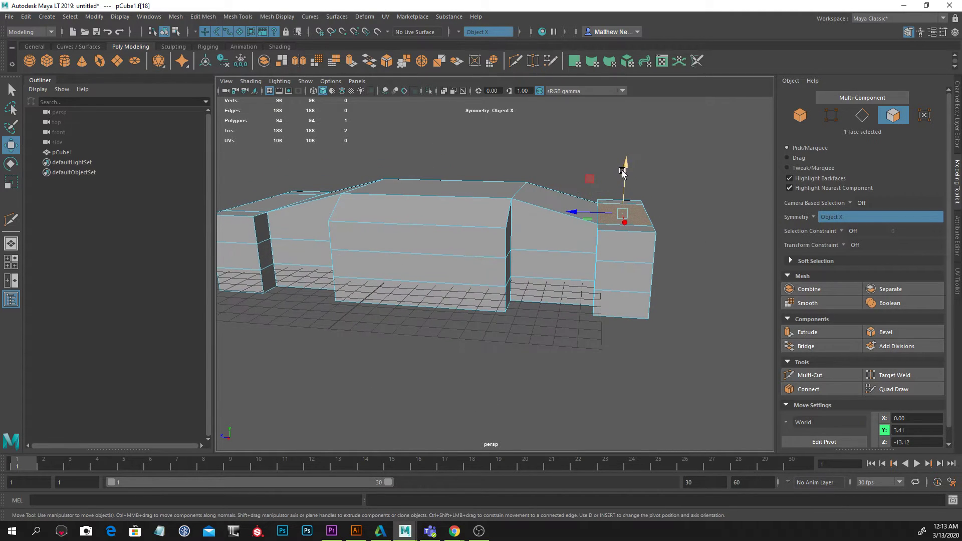
left_click_drag(685, 228, 461, 278, "alt")
left_click(422, 258, "shift")
left_click_drag(508, 159, 498, 190)
left_click(293, 228)
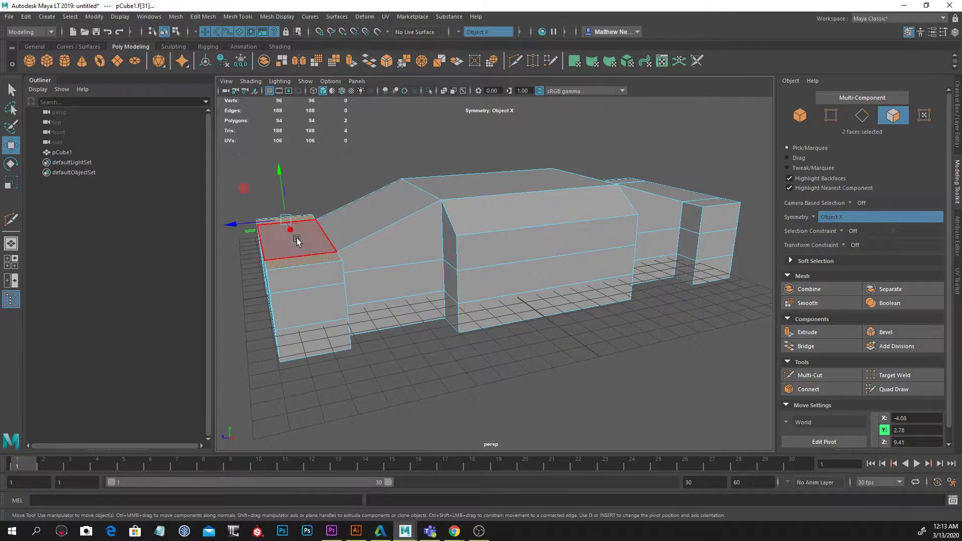
left_click_drag(289, 183, 582, 304)
Step: Delete the facing upper-tier faces of the middle and end sections beside the positive-Z wheel recess, on both sides of the body
left_click_drag(676, 308, 522, 299, "alt")
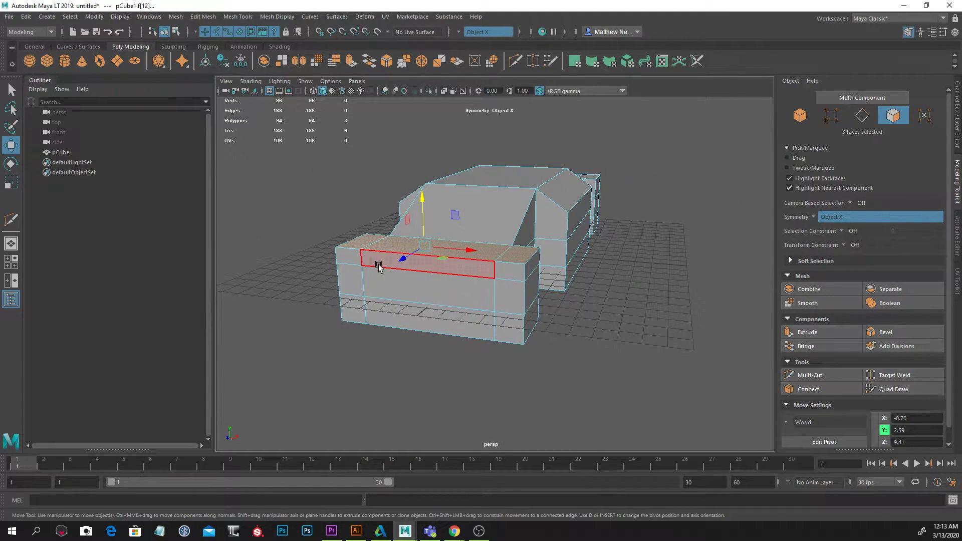
left_click_drag(470, 318, 556, 240, "alt")
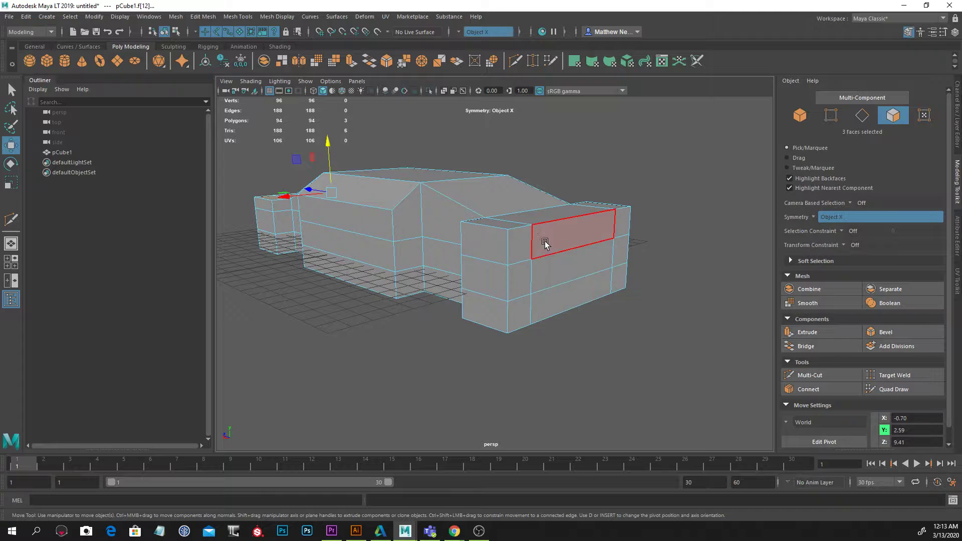
left_click_drag(578, 288, 504, 265, "alt")
left_click_drag(602, 283, 525, 239, "alt")
left_click_drag(634, 248, 374, 295, "alt")
left_click_drag(462, 282, 516, 292, "alt")
left_click(582, 275)
left_click(357, 271, "shift")
left_click_drag(358, 271, 515, 330, "alt")
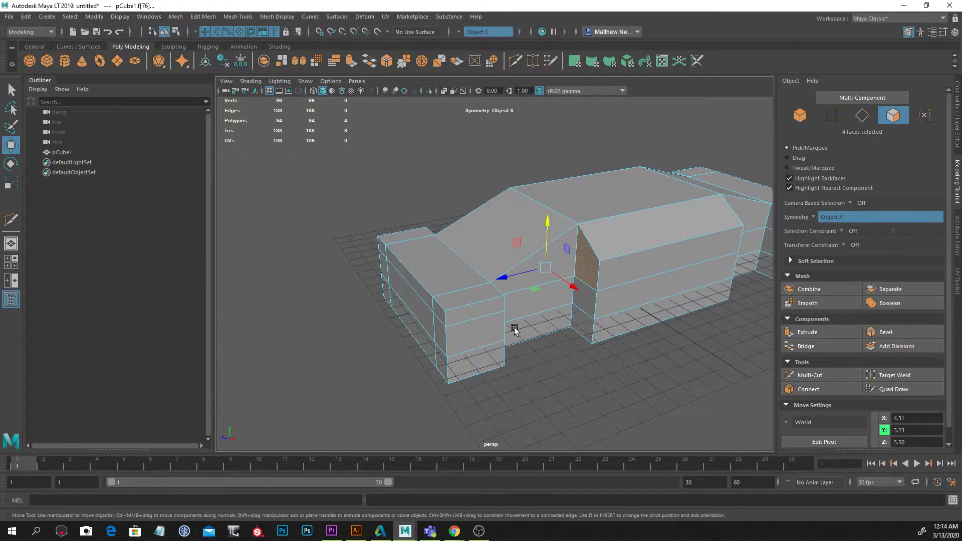
key("Delete")
Step: Delete the upper inner wall face between the middle and end sections at the positive-Z recess on both sides
left_click_drag(673, 355, 701, 361, "alt")
left_click_drag(601, 301, 623, 313, "alt")
left_click(440, 257)
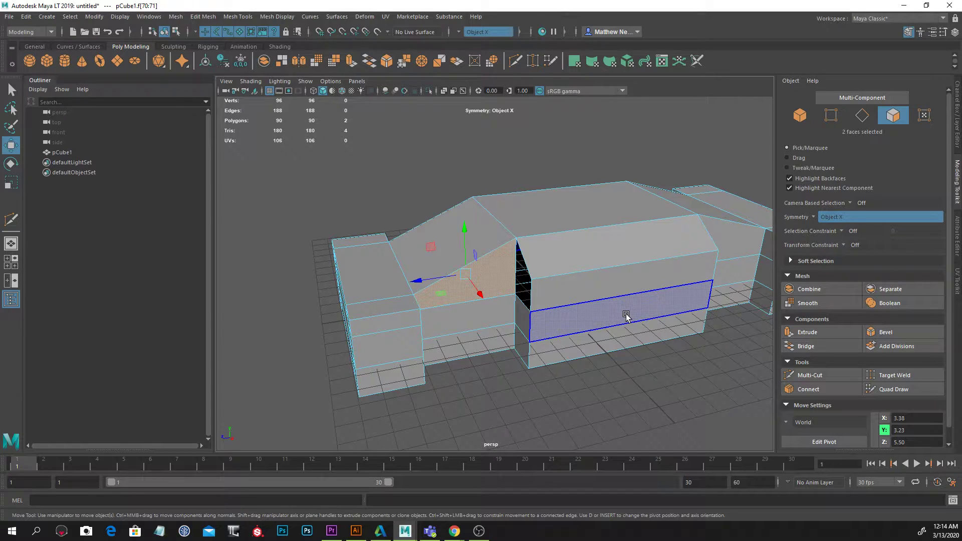
key("Delete")
Step: Delete the matching upper-tier faces around the negative-Z wheel recess on both sides of the body
left_click_drag(664, 301, 496, 285, "alt")
left_click(496, 285)
left_click_drag(600, 304, 603, 304, "alt")
left_click(552, 283, "shift")
left_click_drag(552, 283, 650, 324, "alt")
left_click(770, 268, "shift")
key("Delete")
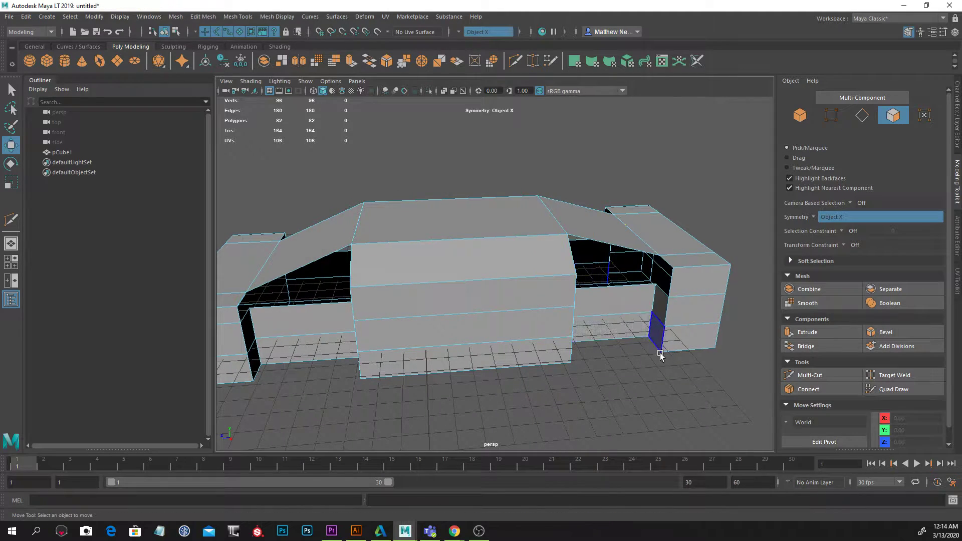
Step: In edge mode, bridge the middle section's sloped edge to the end section's facing upper edge across the positive-Z opening
left_click_drag(698, 361, 636, 353, "alt")
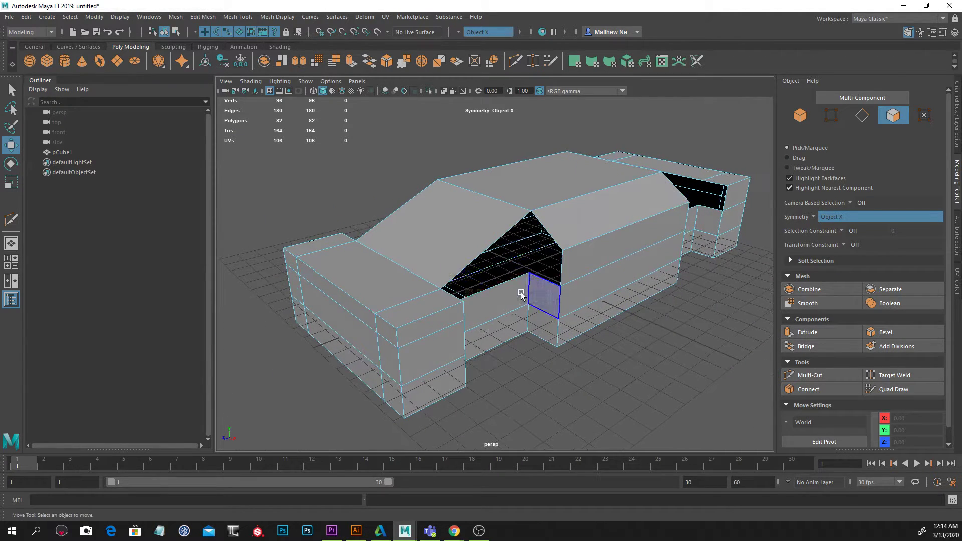
left_click_drag(636, 317, 630, 292, "alt")
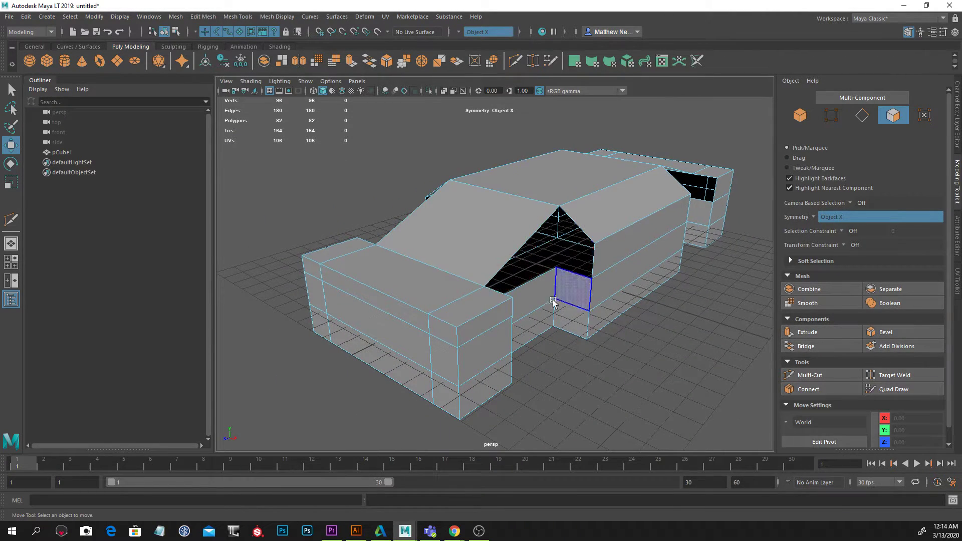
left_click_drag(670, 362, 563, 266, "alt")
right_click(533, 215)
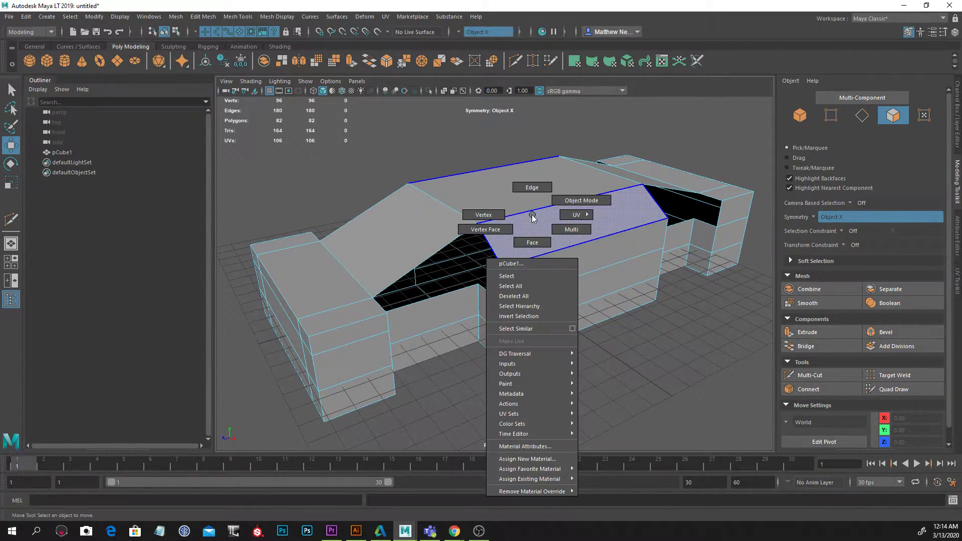
left_click(532, 187)
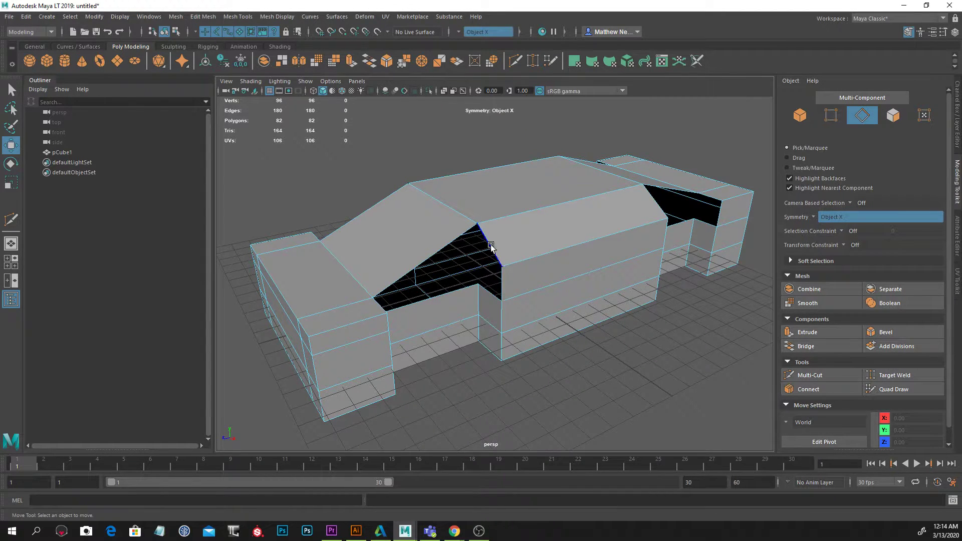
left_click_drag(490, 246, 548, 277, "alt")
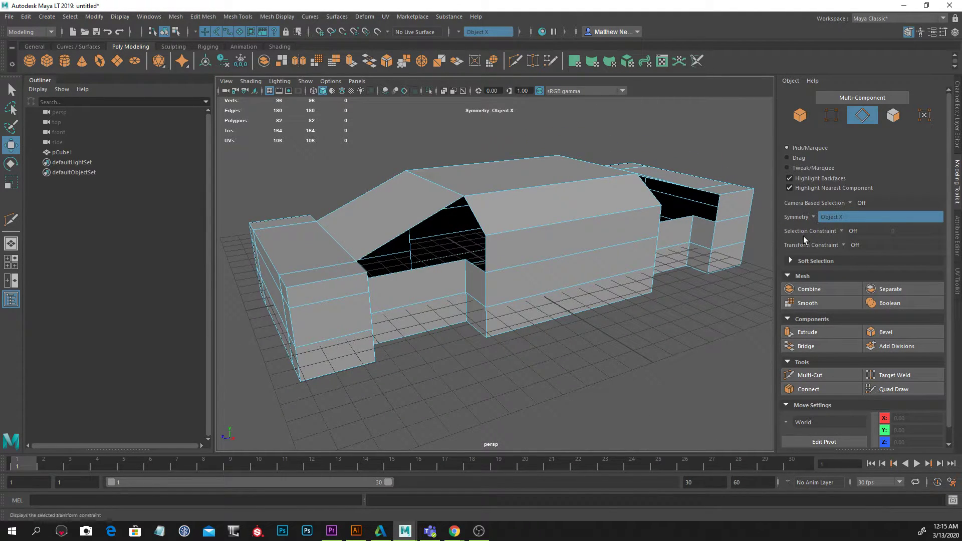
left_click_drag(604, 240, 547, 252, "alt")
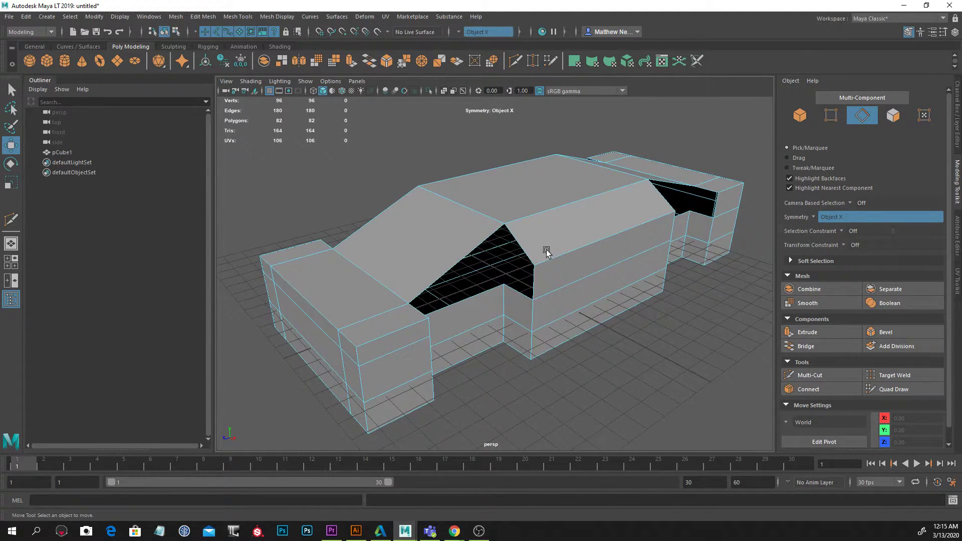
left_click(520, 249)
left_click_drag(549, 302, 391, 308, "alt")
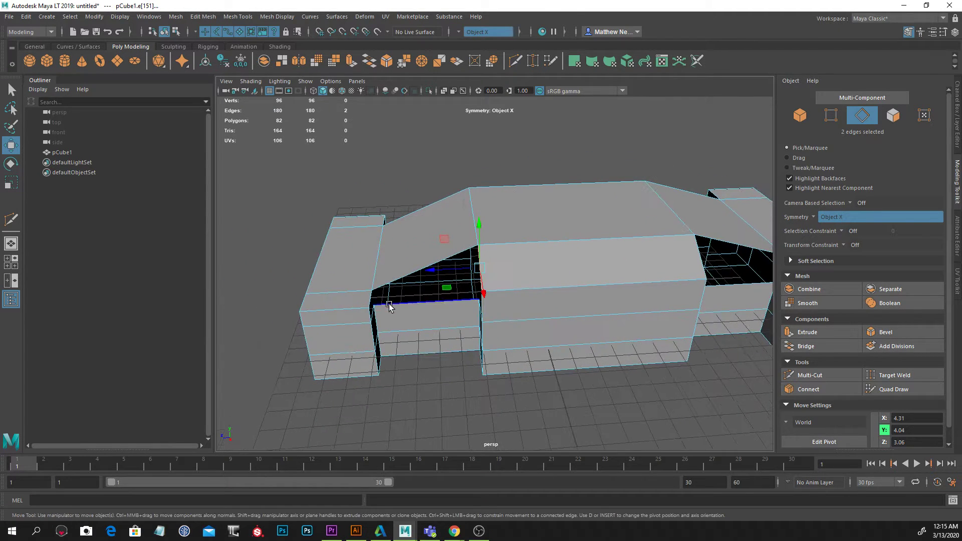
left_click_drag(595, 346, 647, 335, "alt")
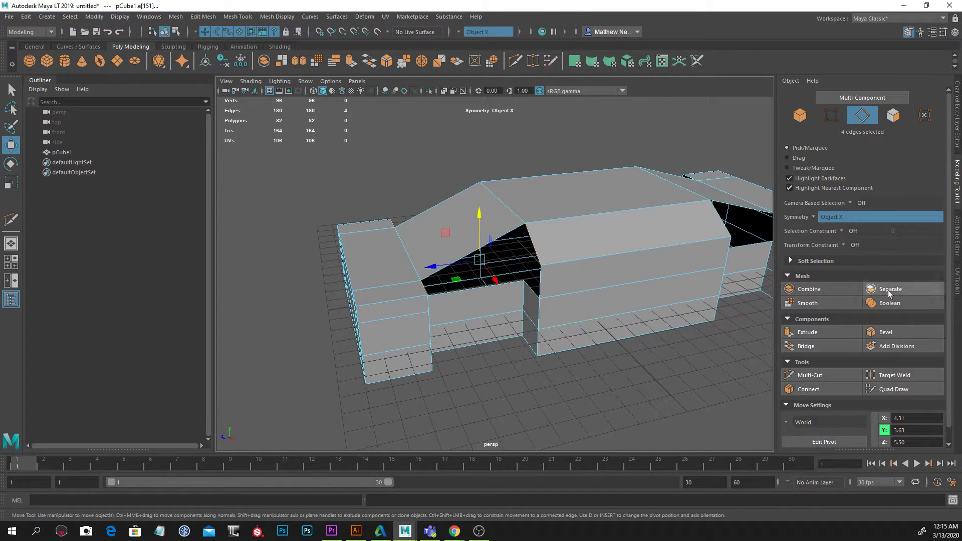
left_click(827, 349)
Step: Bridge the facing vertical edges of the middle and end sections to fill the remaining outer side of the positive-Z opening
left_click_drag(580, 377, 514, 370, "alt")
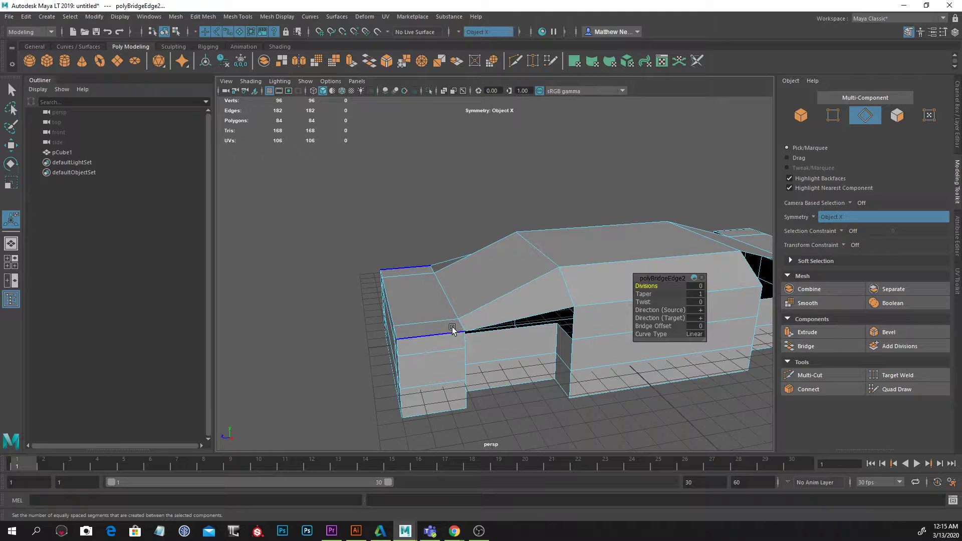
left_click_drag(563, 307, 576, 288, "alt")
left_click(554, 276)
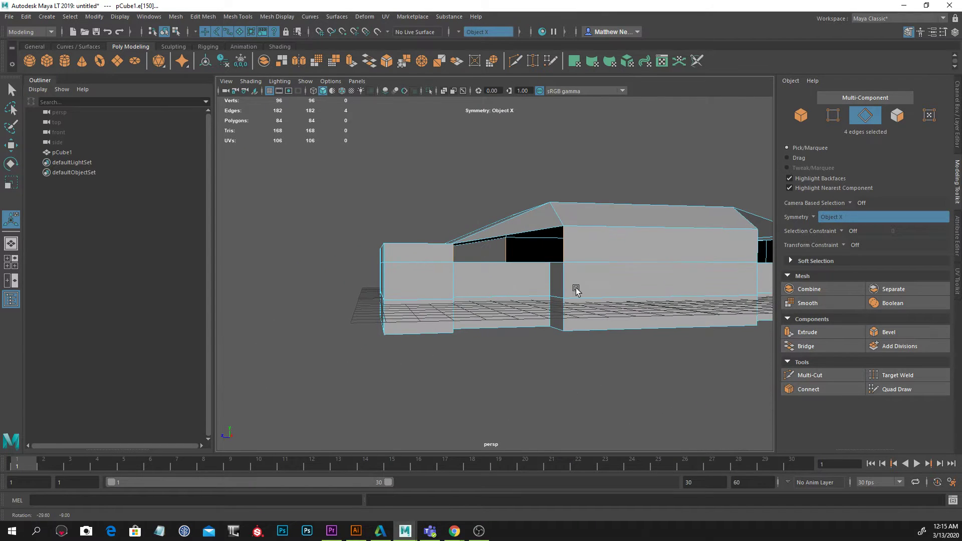
left_click_drag(626, 233, 668, 263, "alt")
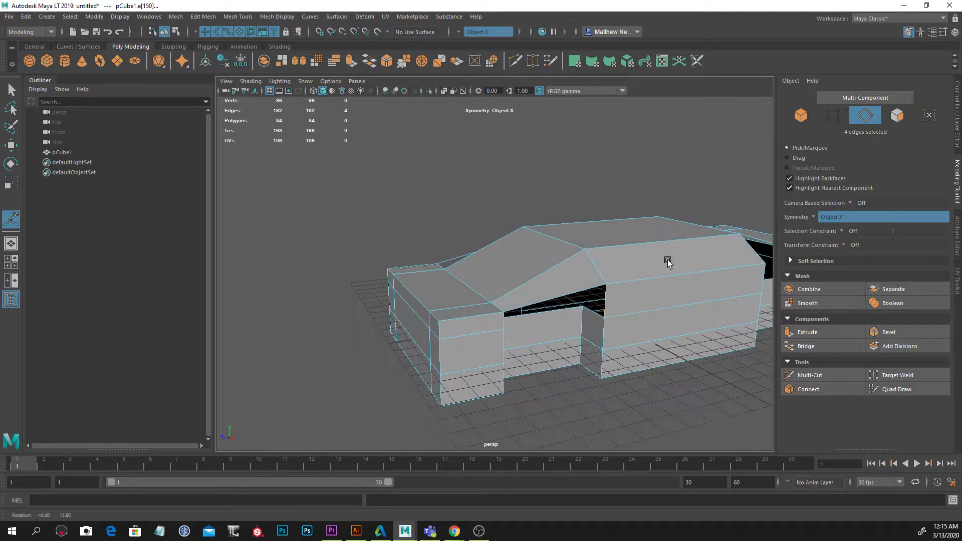
left_click_drag(635, 315, 475, 318, "alt")
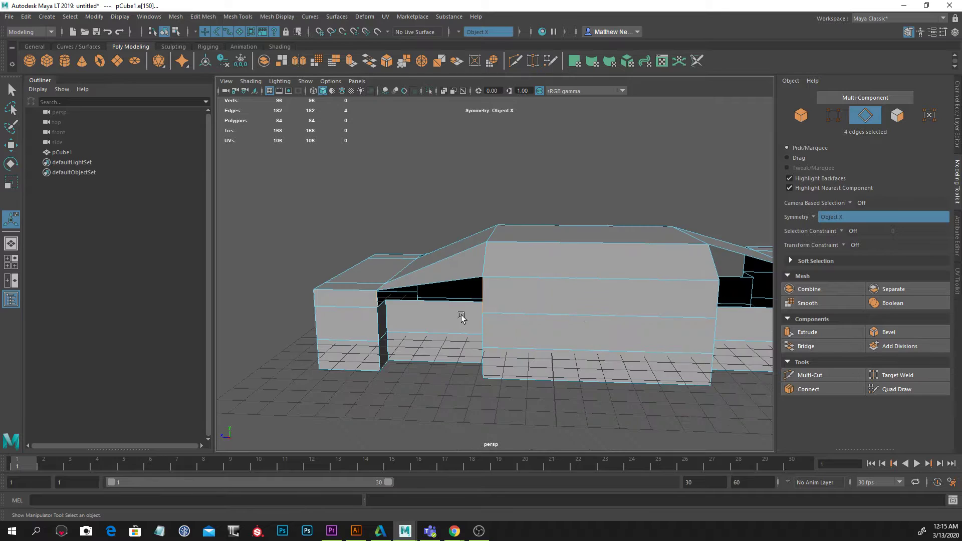
left_click_drag(539, 326, 339, 229, "alt")
left_click(806, 346)
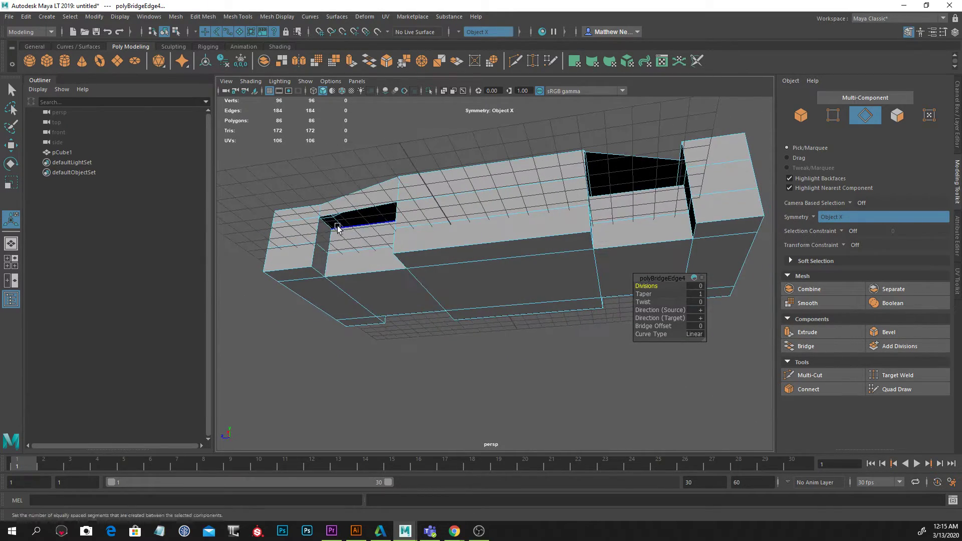
Step: Bridge the lower edges over the positive-Z wheel recess to close the underside gap on both sides
left_click(473, 245)
left_click_drag(473, 246, 540, 231, "alt")
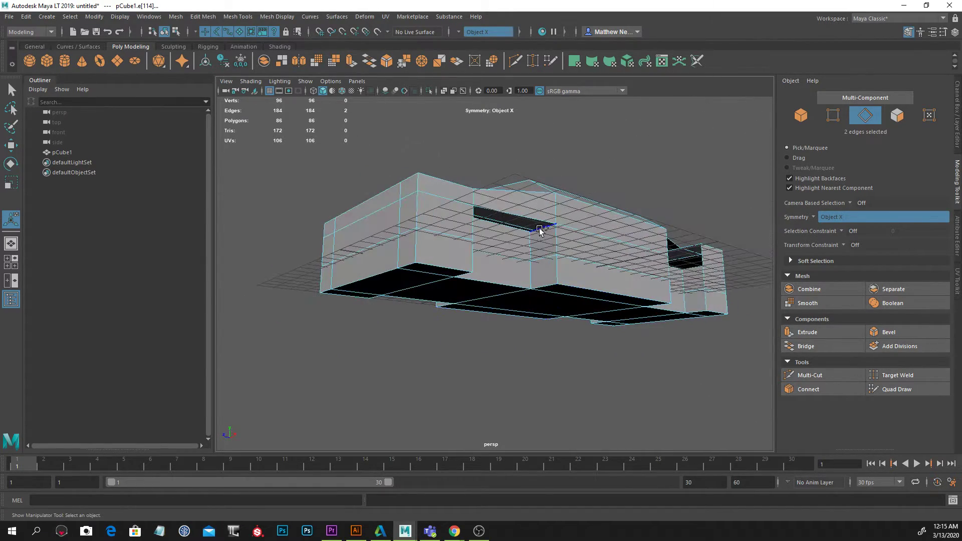
left_click(797, 346)
Step: Return to object mode and move the whole body up along Y to about 1.39
left_click_drag(651, 301, 503, 228, "alt")
left_click_drag(566, 287, 502, 245, "alt")
right_click_drag(502, 244, 552, 220)
key("w")
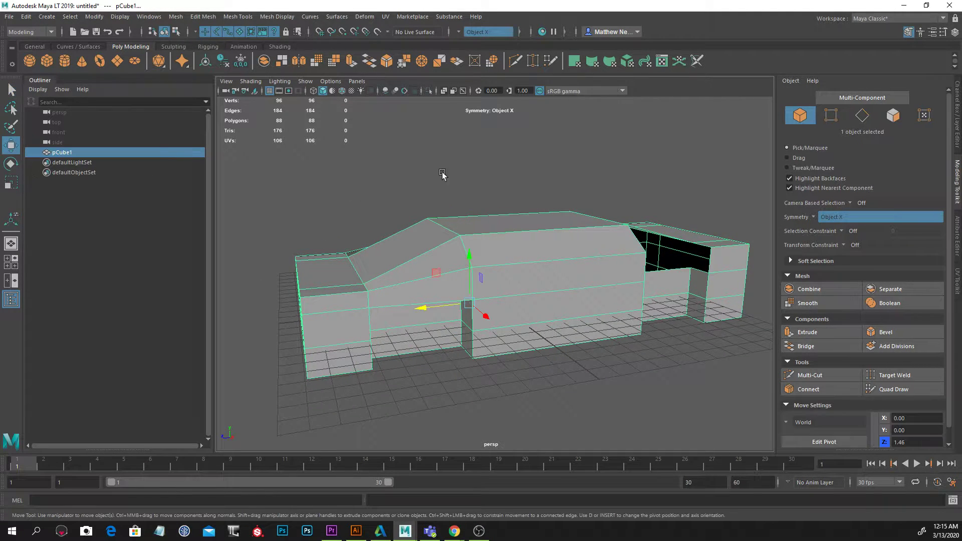
left_click_drag(468, 254, 547, 244)
left_click_drag(604, 273, 580, 266, "alt")
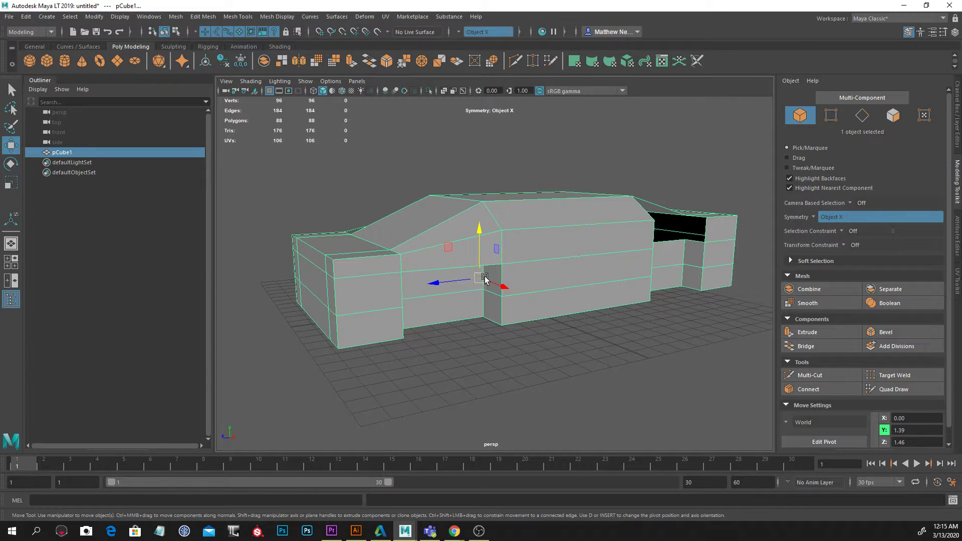
Step: Hide the grid in the perspective view
left_click(226, 81)
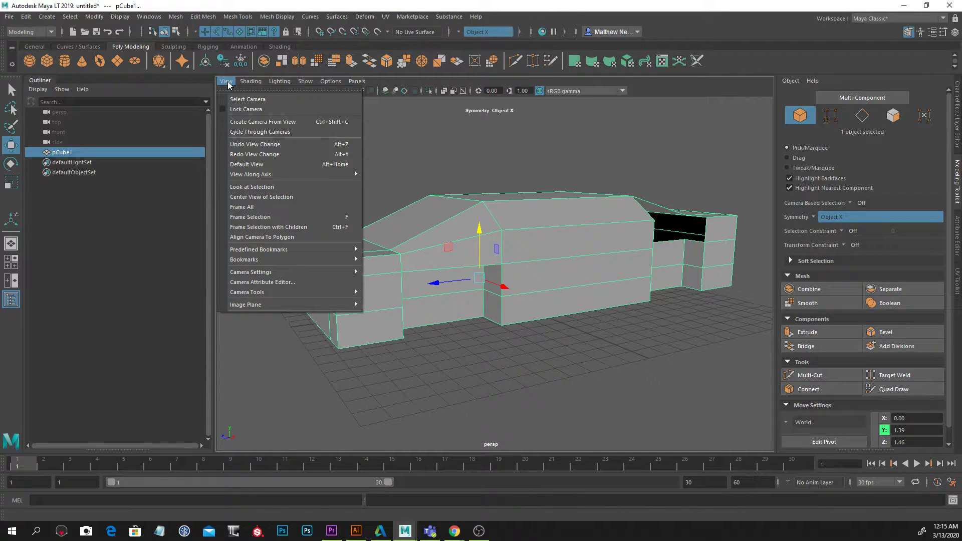
left_click(304, 81)
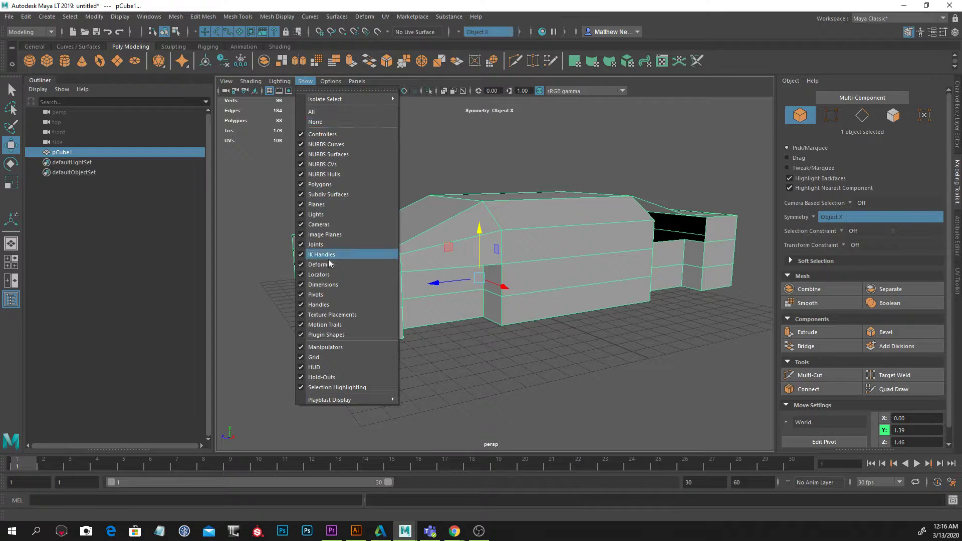
left_click(302, 356)
left_click(462, 362)
Step: Bridge the uppermost facing vertical edges of the middle and end sections across the negative-Z side opening
left_click_drag(462, 363, 561, 279, "alt")
right_click_drag(560, 280, 599, 287, "alt")
left_click_drag(599, 287, 608, 217, "alt")
left_click(626, 225)
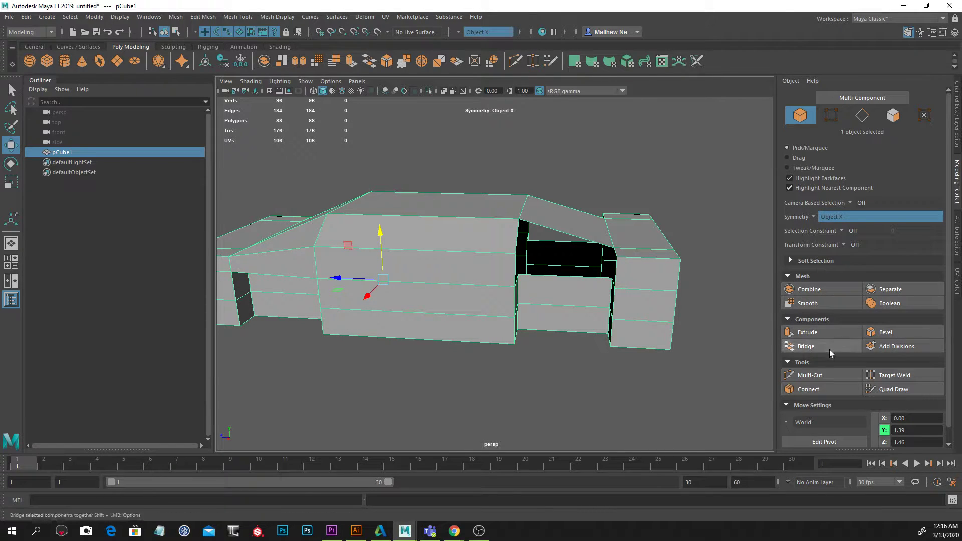
right_click_drag(594, 229, 592, 215)
left_click(617, 257)
left_click_drag(648, 276, 485, 264, "alt")
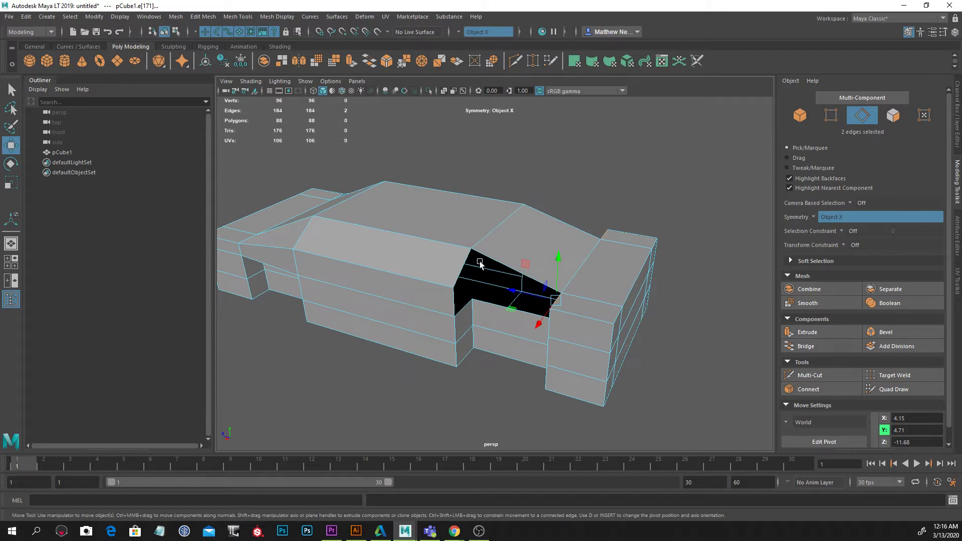
left_click(817, 346)
Step: Bridge the next pair of facing vertical edges to fill the remaining outer side of the negative-Z opening
left_click_drag(768, 333, 581, 258, "alt")
left_click(638, 254)
left_click_drag(638, 253, 439, 258, "alt")
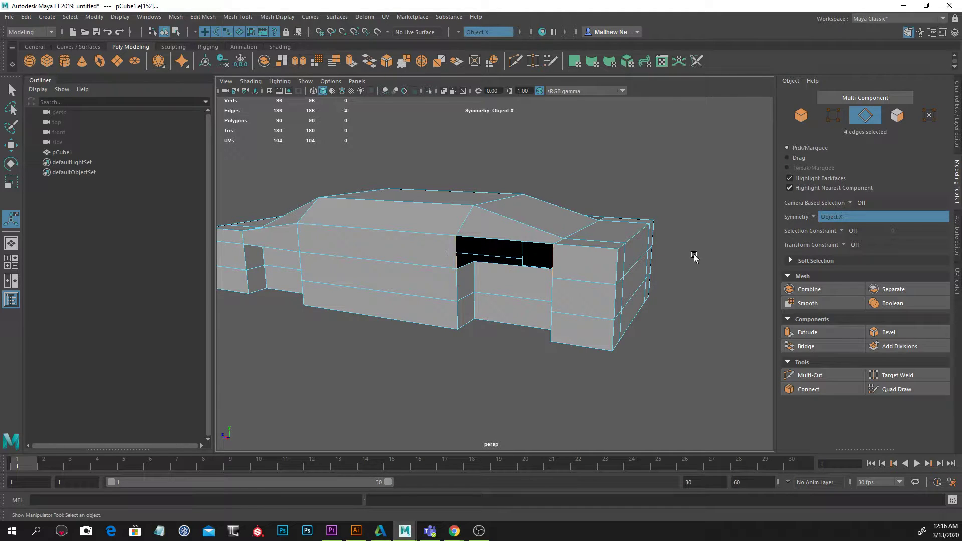
left_click(802, 346)
Step: Bridge the outer panel's lower edges to the recess wall, closing the underside gap over the negative-Z wheel recess on both sides
left_click_drag(516, 345, 507, 319, "alt")
left_click(548, 221)
left_click_drag(548, 224, 603, 223, "alt")
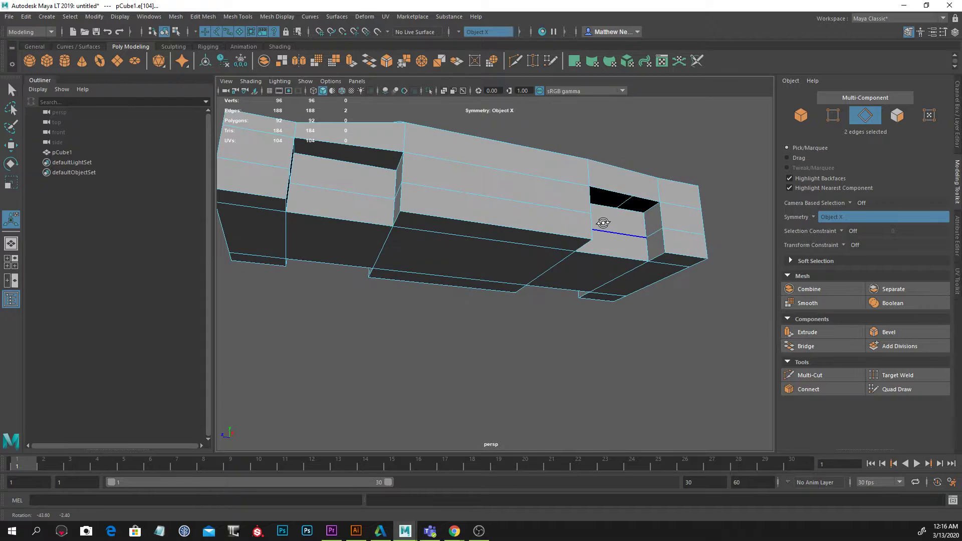
left_click_drag(707, 284, 663, 287, "alt")
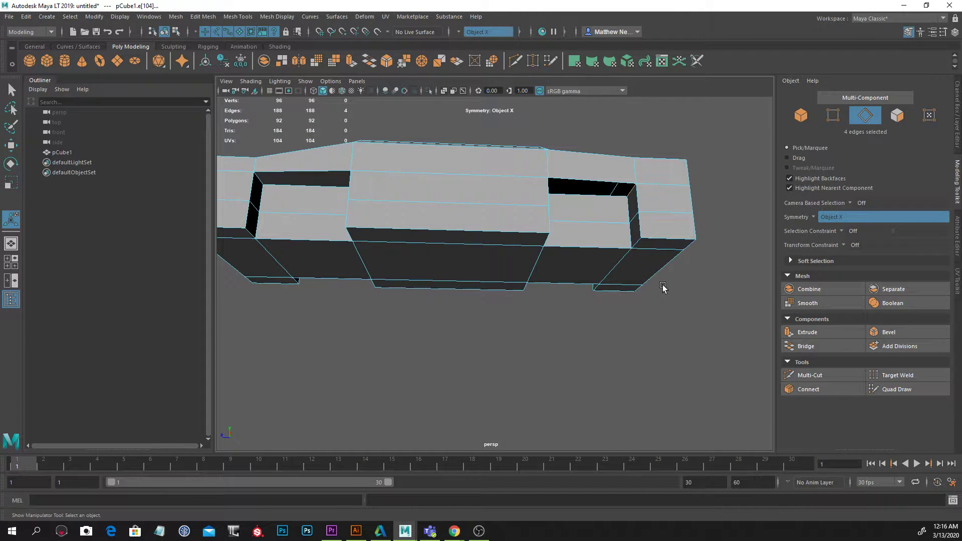
left_click(816, 350)
Step: Return to object mode and examine the closed car body from the sides and above
left_click_drag(563, 351, 507, 275, "alt")
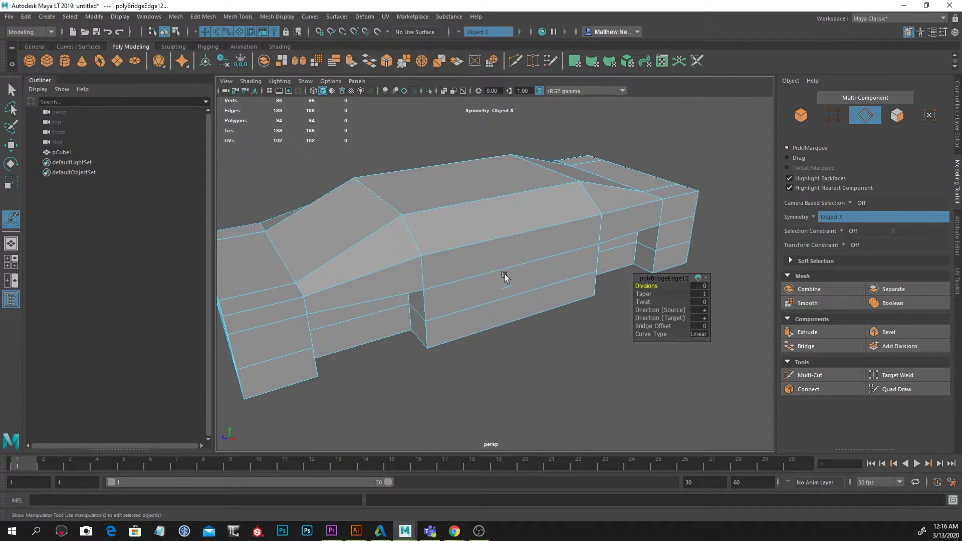
right_click(502, 210)
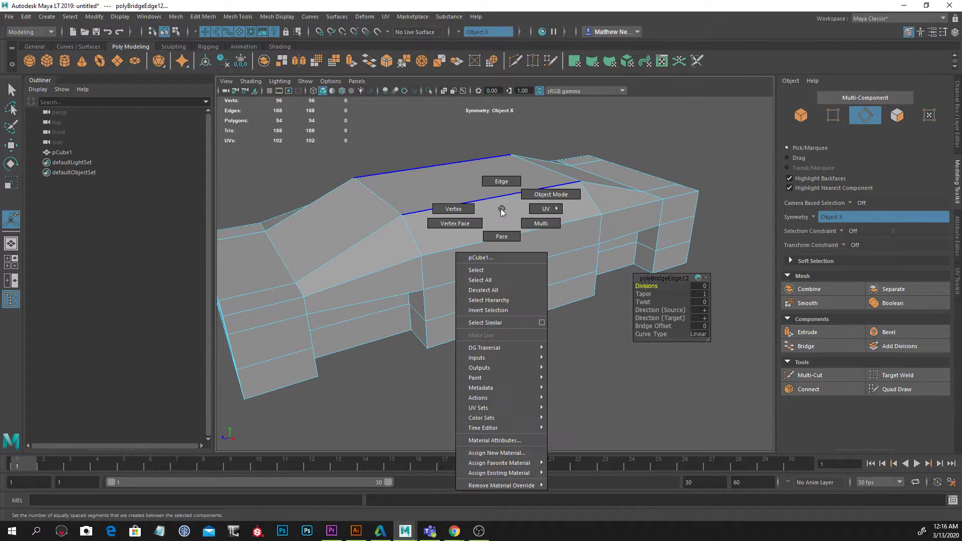
left_click(545, 200)
left_click_drag(518, 323, 584, 307, "alt")
middle_click_drag(585, 307, 574, 310, "alt")
left_click_drag(574, 310, 592, 302, "alt")
left_click_drag(523, 267, 509, 269, "alt")
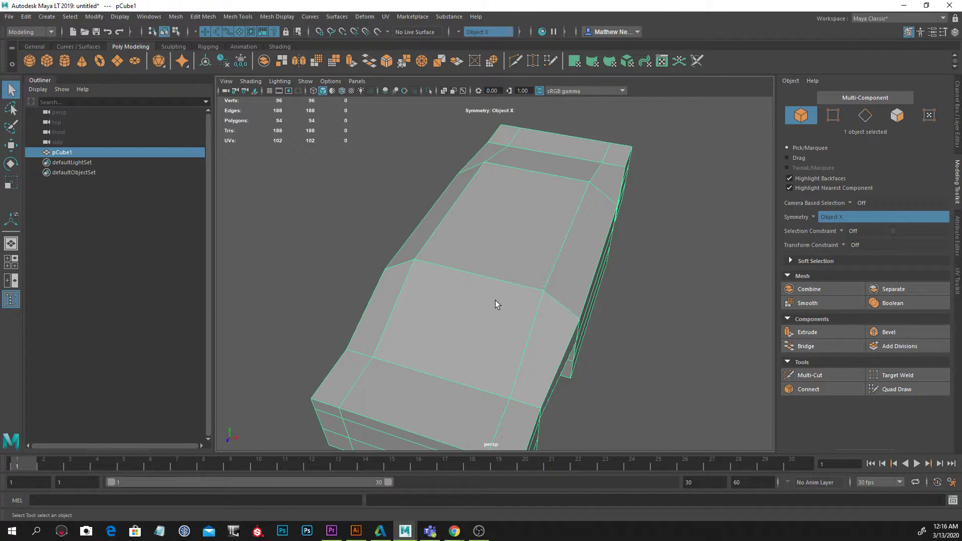
left_click_drag(607, 242, 597, 296, "alt")
Step: Raise the upper vertices of the negative-Z end along Y, bringing its two inner back vertices to Y about 4.66
right_click_drag(632, 224, 581, 224)
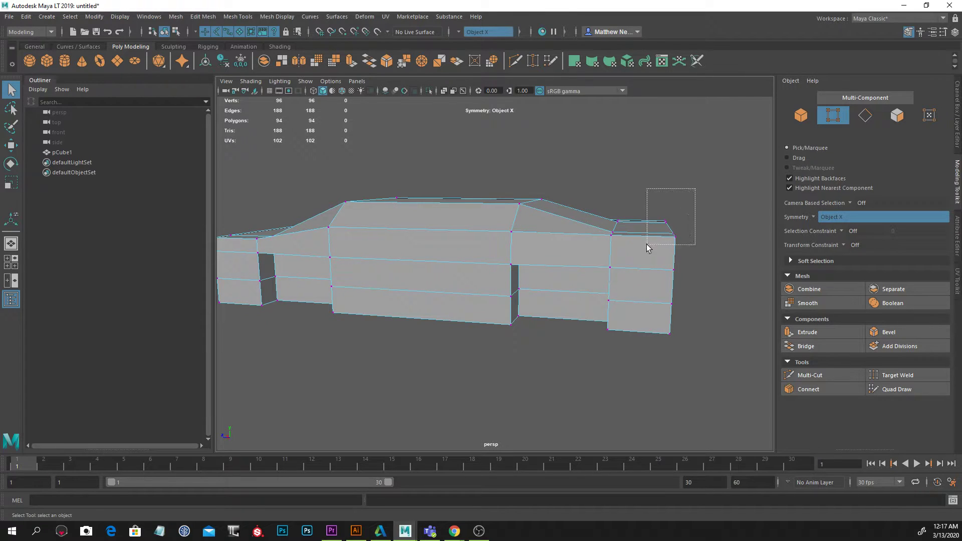
mouse_move(704, 272)
left_mouse_down("alt")
mouse_move(690, 262)
mouse_move(703, 257)
left_mouse_up("alt")
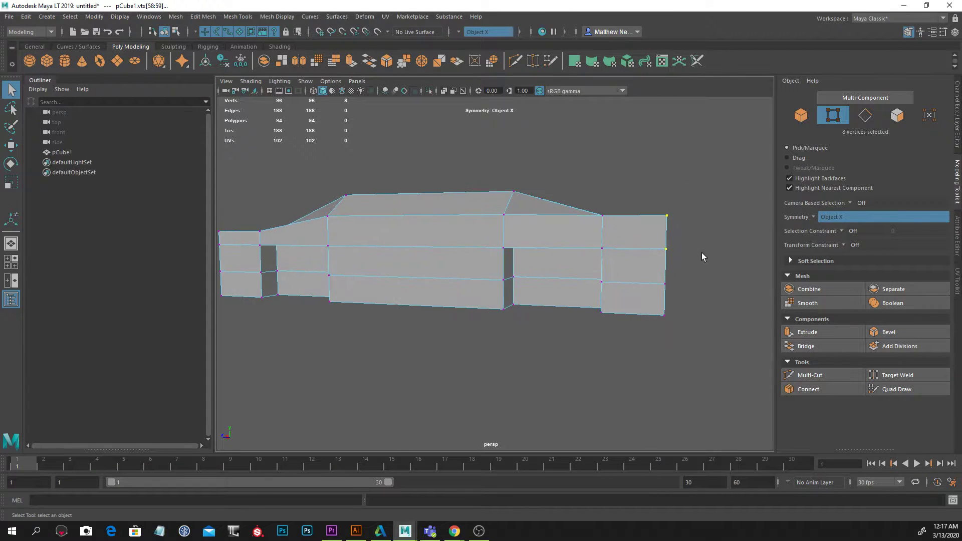
key("w")
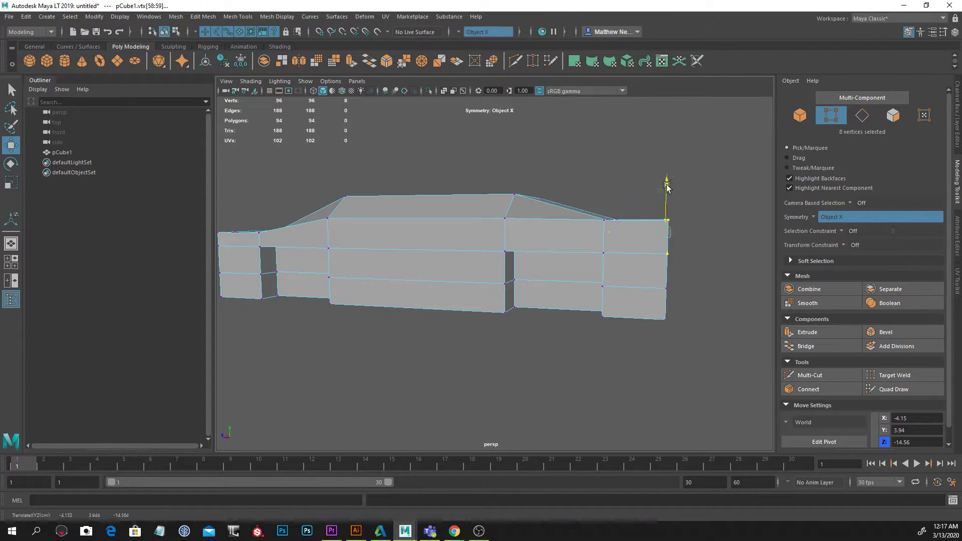
left_click_drag(566, 209, 578, 211, "alt")
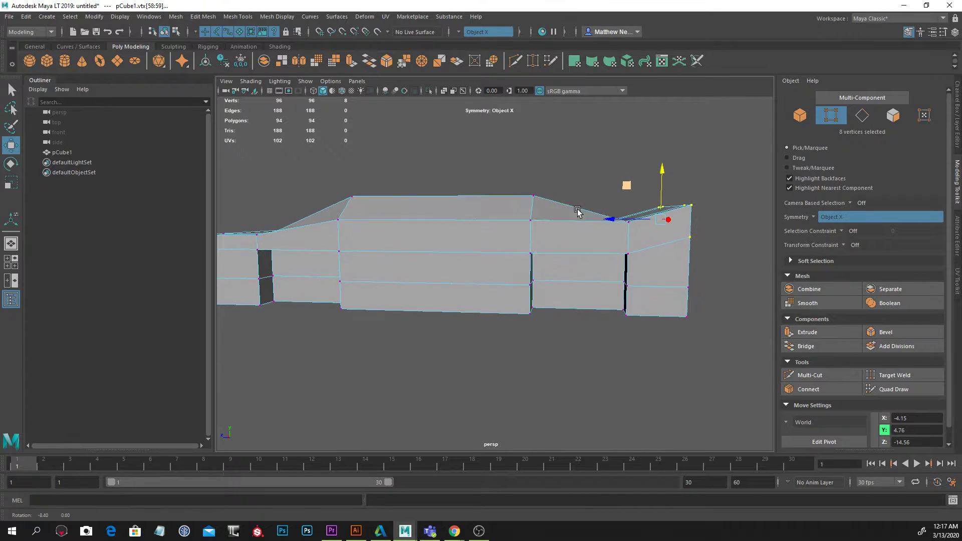
left_click_drag(679, 262, 580, 267, "alt")
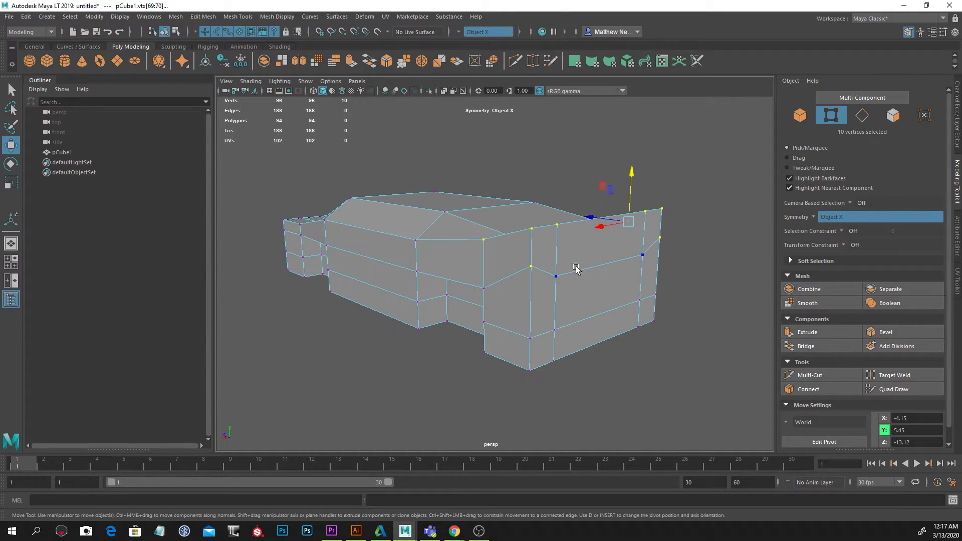
left_click_drag(561, 228, 558, 219)
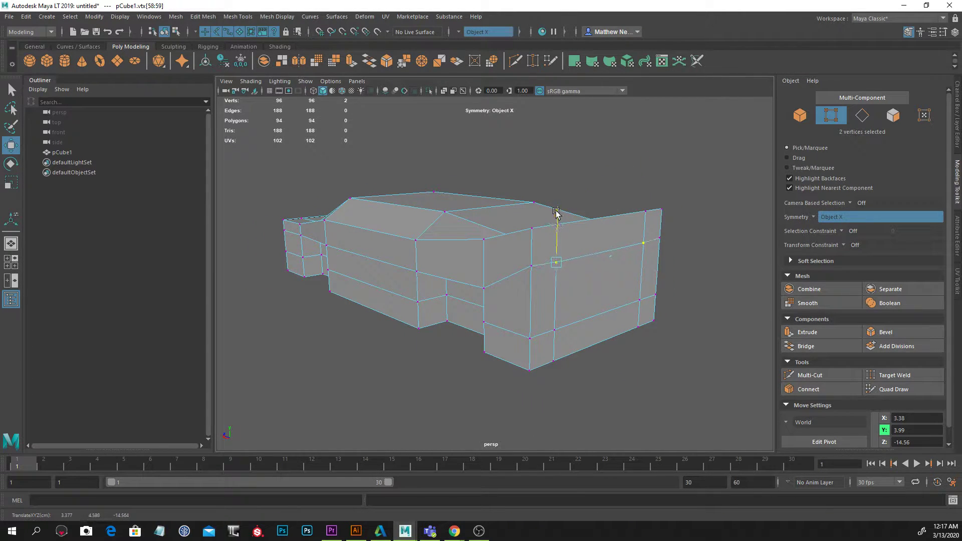
Step: Raise the roof's negative-Z corner vertices to Y about 6.69
left_click_drag(620, 163, 550, 228, "alt")
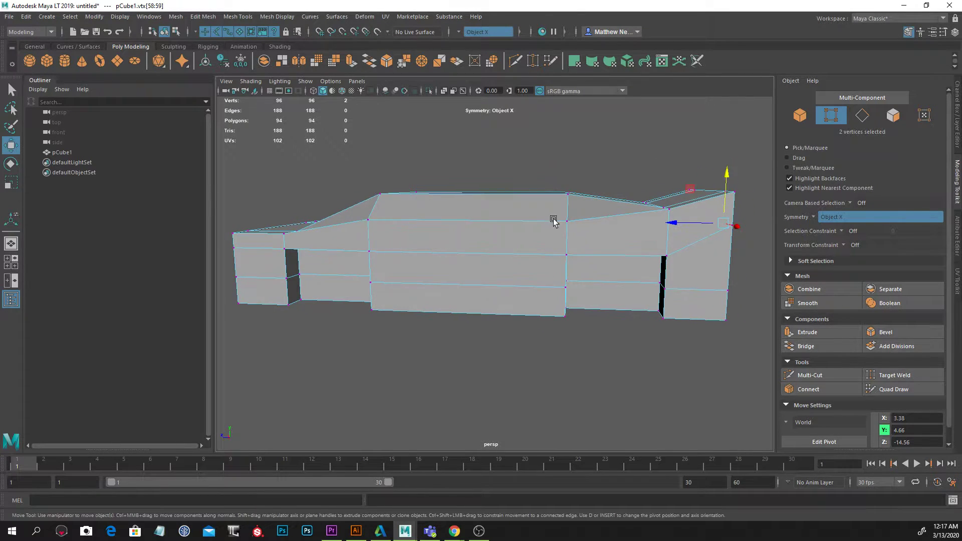
left_click_drag(568, 146, 571, 135)
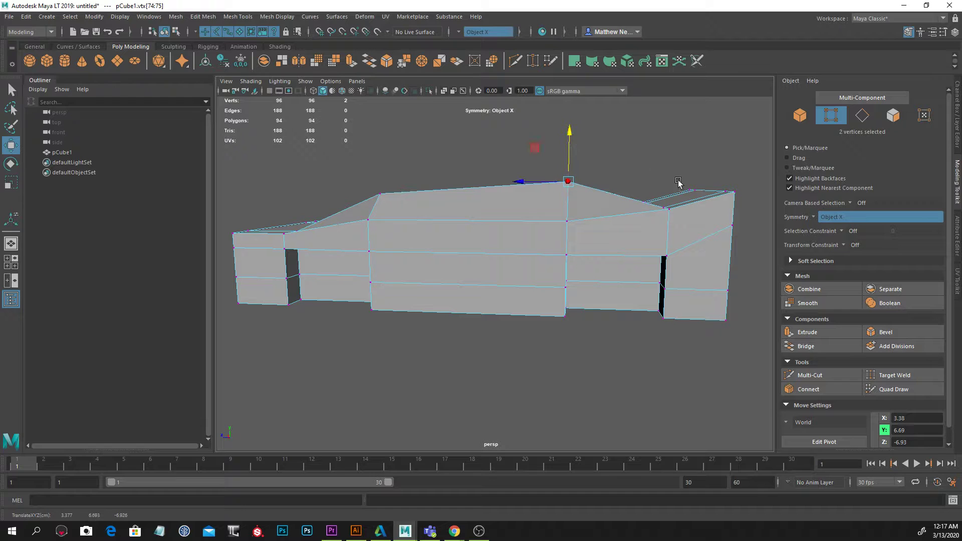
left_click_drag(679, 183, 667, 182, "alt")
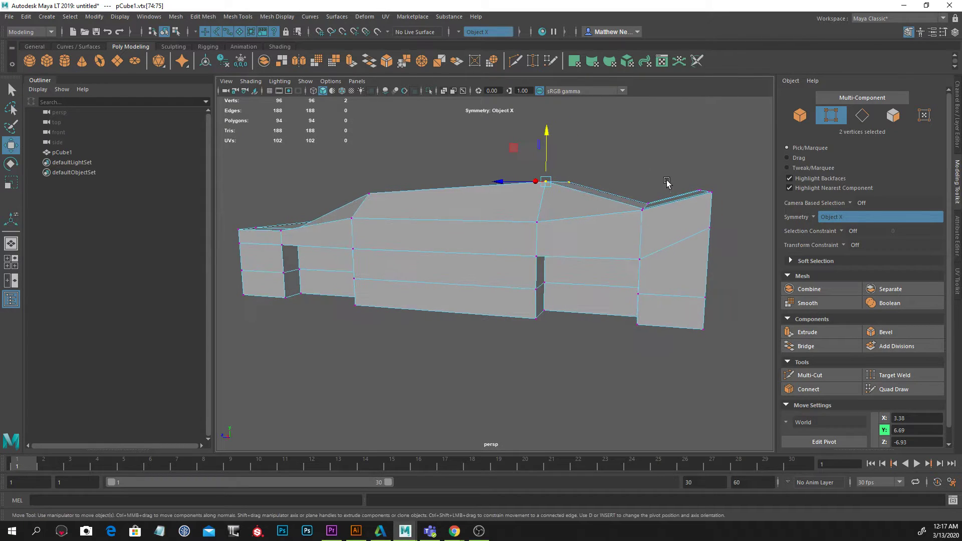
Step: Lower the eight upper vertices at the tip of the positive-Z end to Y about 2.8
left_click(645, 150)
left_click_drag(645, 150, 665, 211, "alt")
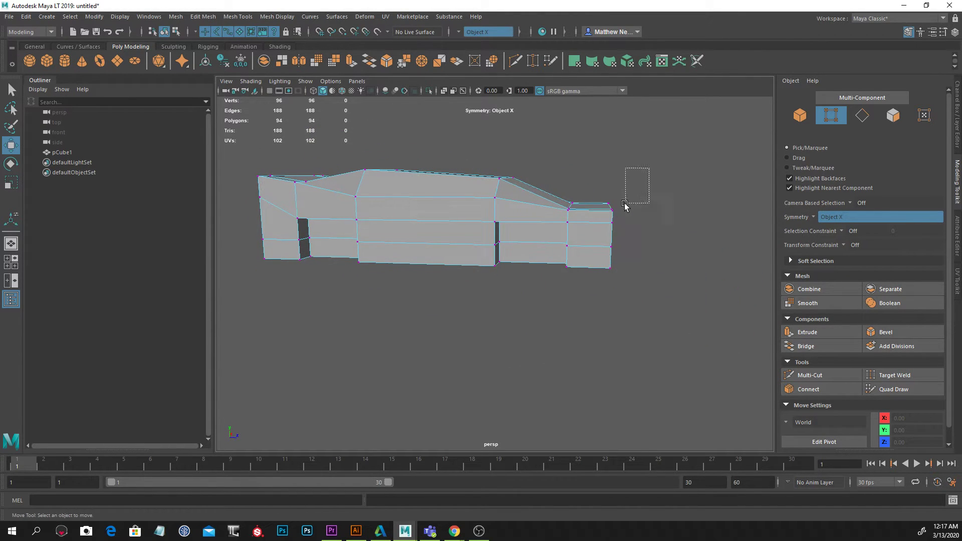
left_click_drag(612, 169, 612, 175)
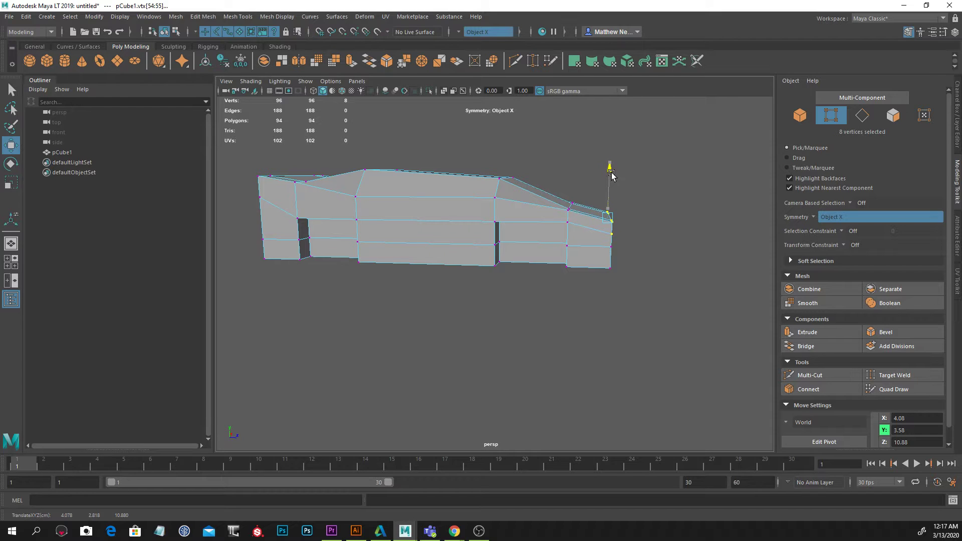
left_click_drag(687, 218, 596, 219, "alt")
Step: Insert an edge loop around the body through the middle of the positive-Z wheel arch section
left_click_drag(500, 223, 565, 301, "alt")
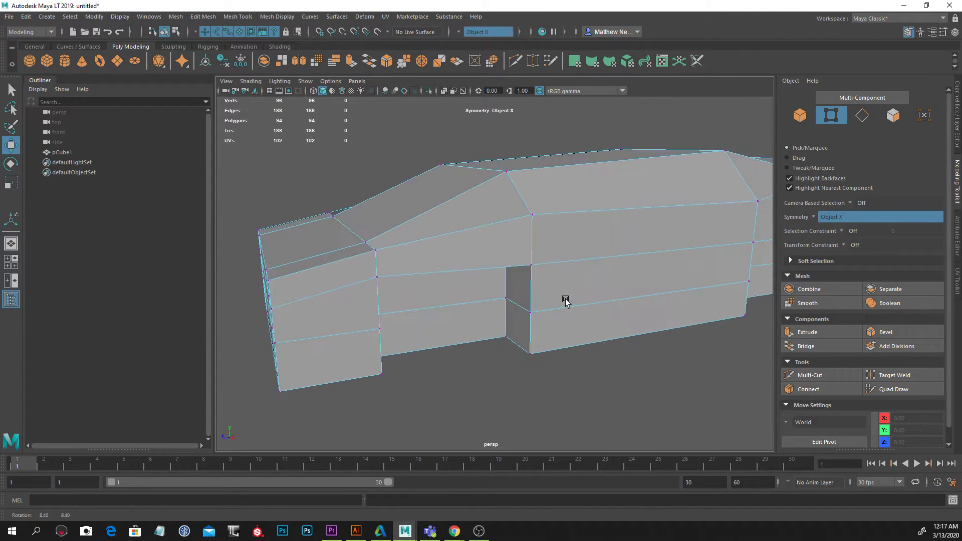
left_click_drag(489, 241, 385, 268, "alt")
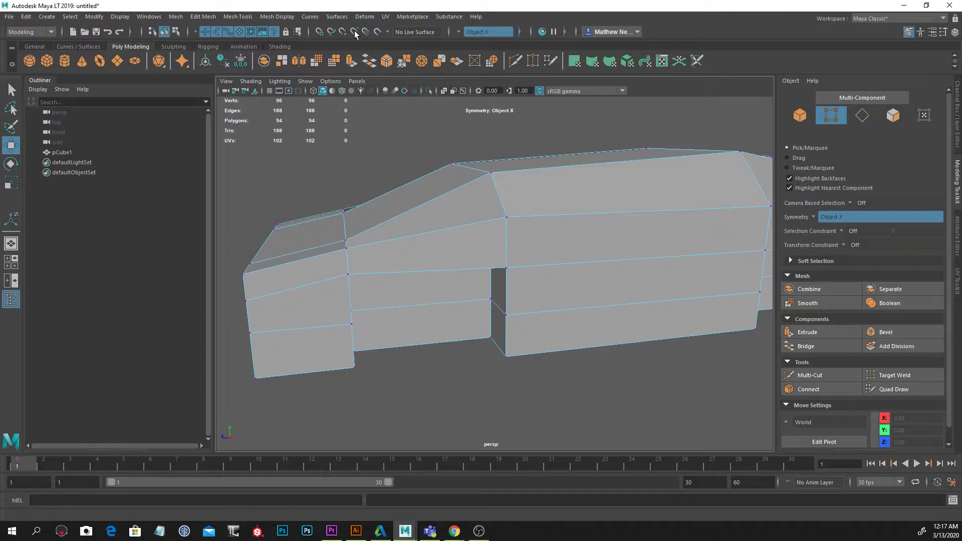
left_click(245, 16)
left_click(281, 90)
left_click_drag(444, 206, 416, 247, "alt")
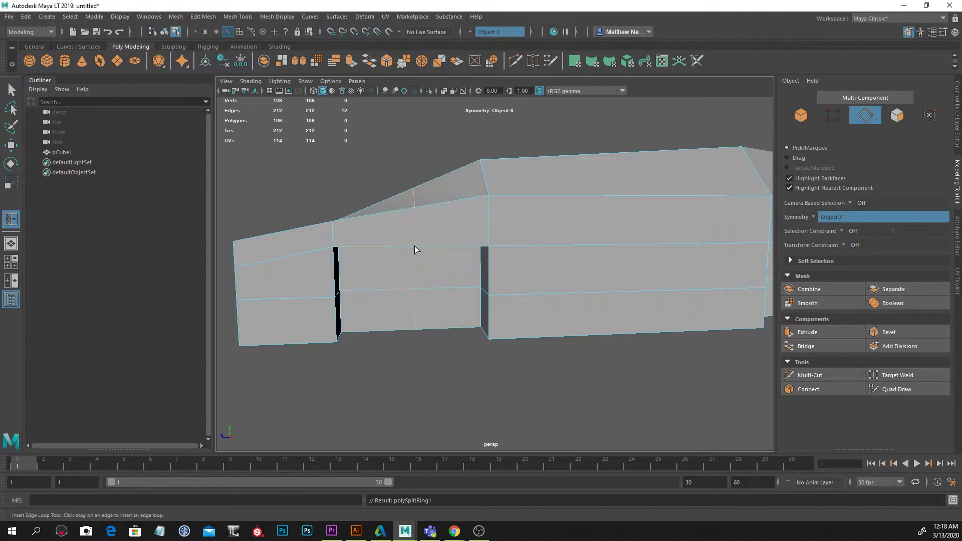
mouse_move(579, 217)
left_mouse_down("alt")
mouse_move(621, 215)
mouse_move(580, 208)
mouse_move(574, 221)
left_mouse_up("alt")
left_click_drag(465, 252, 559, 221, "alt")
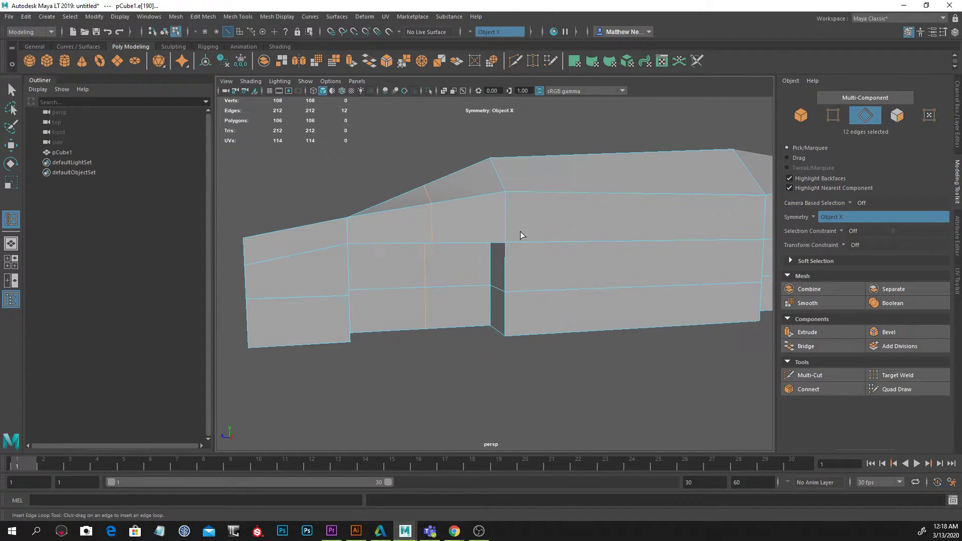
Step: Raise the new loop's upper edges over the positive-Z wheel arch to Y about 4.5, peaking the arch
left_click_drag(437, 236, 532, 217, "alt")
left_click(11, 145)
left_click_drag(380, 226, 535, 196, "alt")
left_click(424, 226, "shift")
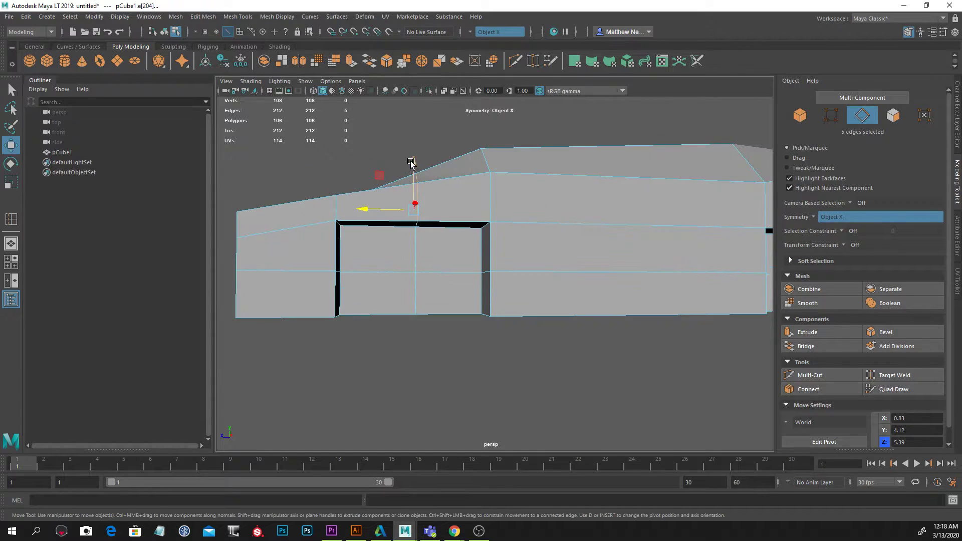
left_click_drag(413, 162, 413, 154)
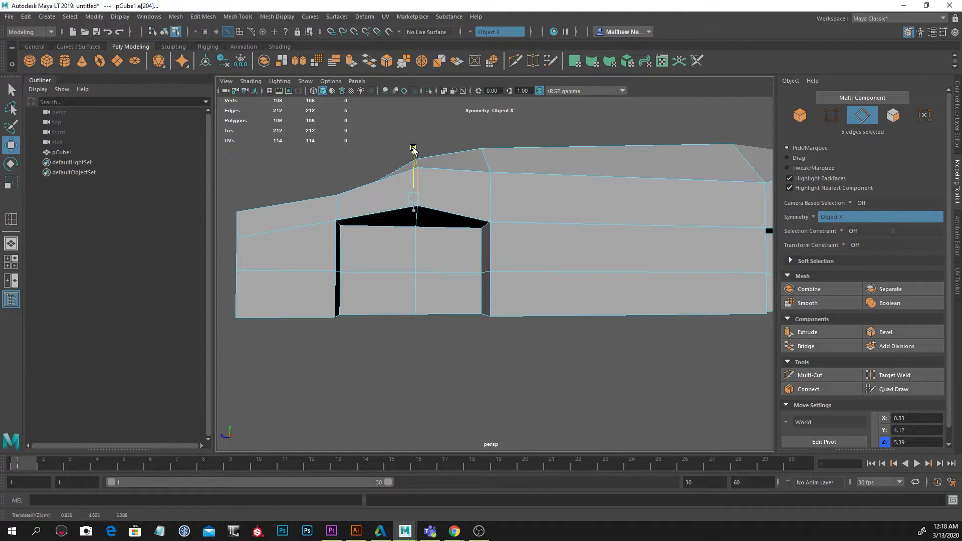
Step: Raise the three edges across the hood at Z 7.95 to Y about 4.45
left_click_drag(413, 150, 532, 185, "alt")
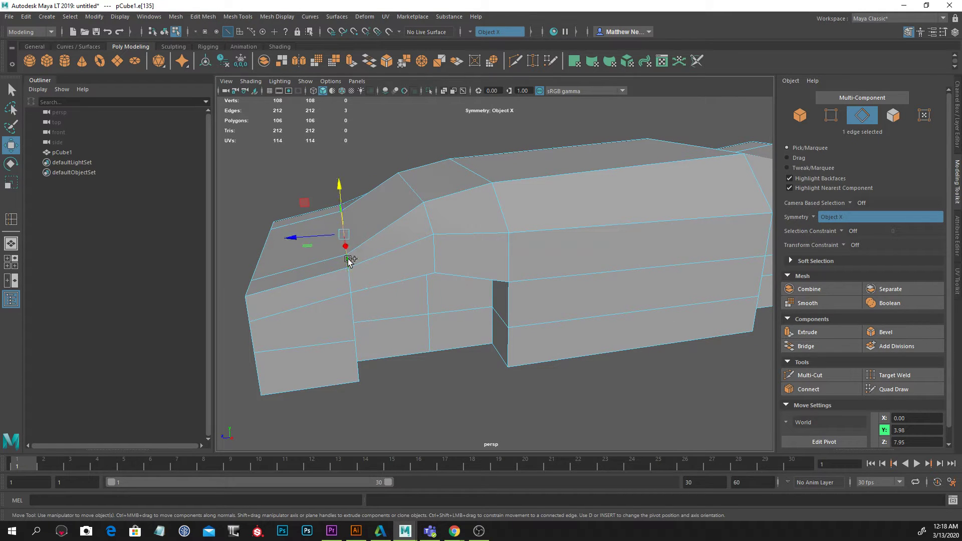
left_click_drag(344, 189, 341, 178)
left_click_drag(455, 182, 445, 170, "alt")
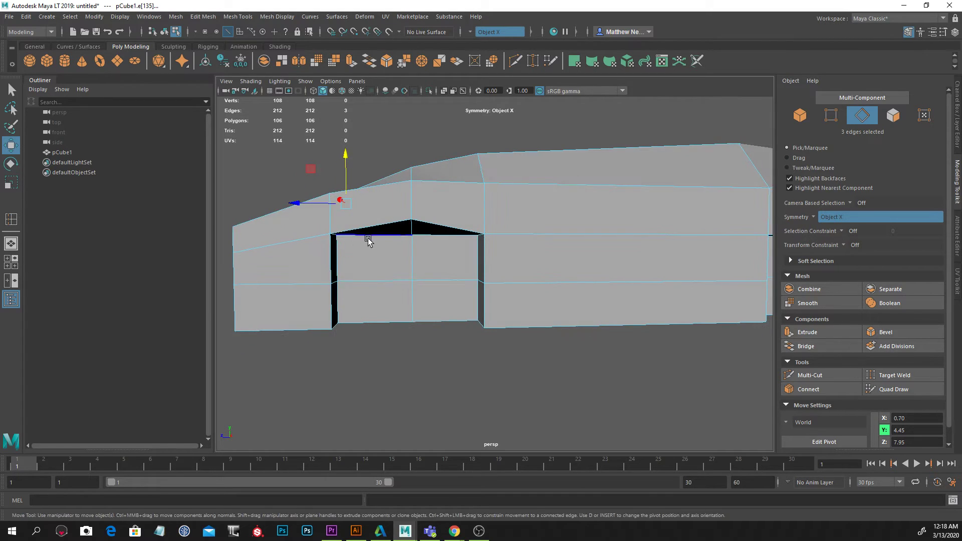
Step: Lower the short edges at both ends of the positive-Z wheel arch opening to Y about 2.93
left_click_drag(364, 241, 334, 227, "alt")
left_click(330, 221)
left_click_drag(446, 238, 523, 243, "alt")
left_click(526, 231, "shift")
left_click_drag(433, 176, 433, 178)
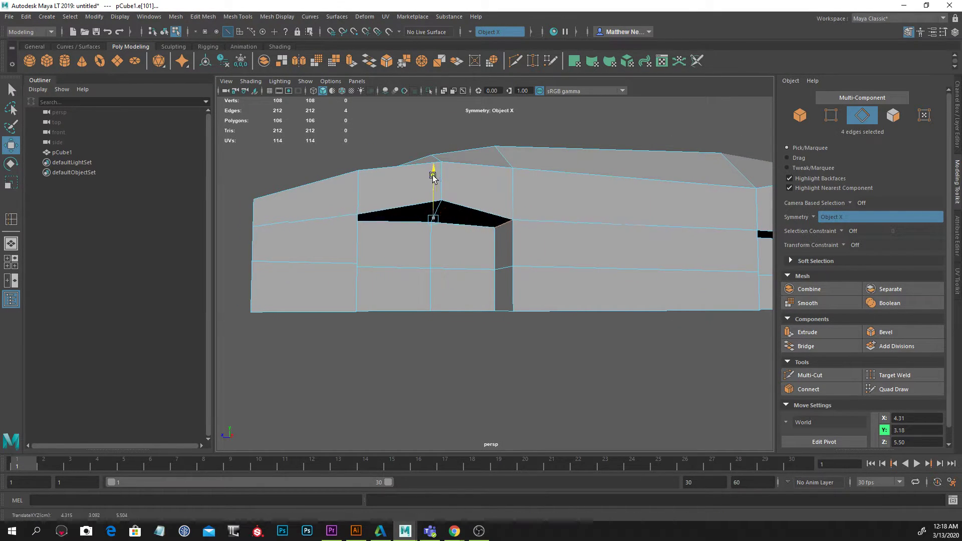
Step: Raise the bottom edges of the positive-Z end face to Y about 0.5 to slope the underside upward
left_click_drag(500, 191, 587, 248, "alt")
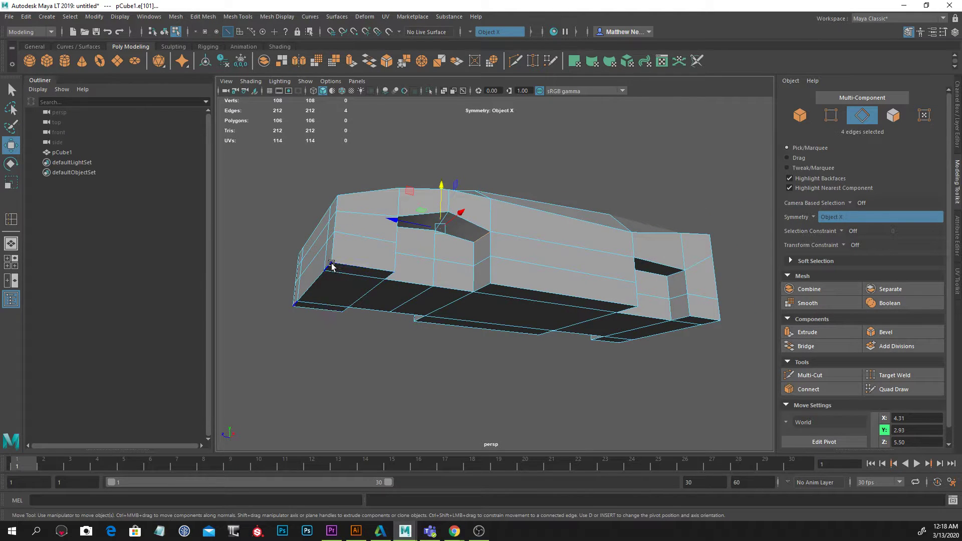
left_click_drag(317, 244, 314, 243)
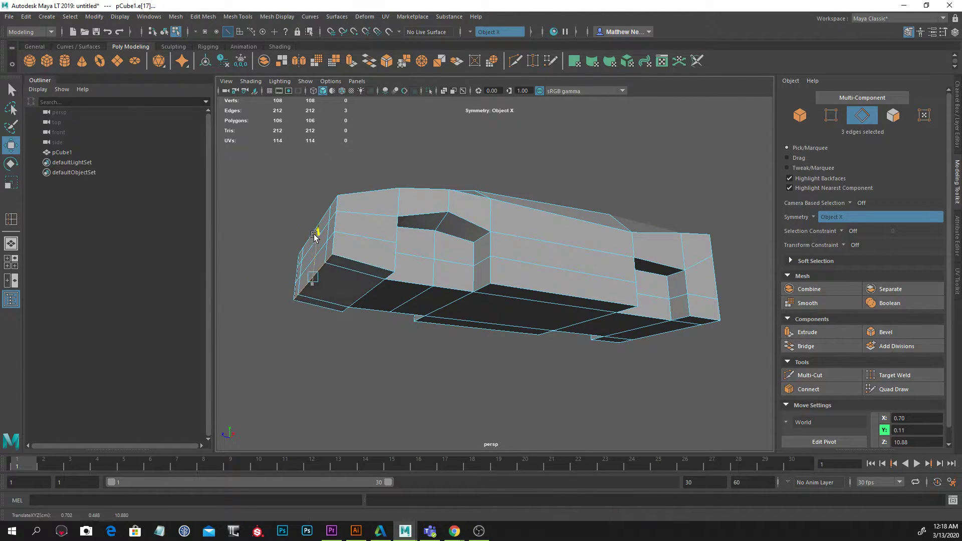
mouse_move(485, 250)
left_mouse_down("alt")
mouse_move(662, 274)
mouse_move(464, 275)
mouse_move(571, 272)
mouse_move(493, 280)
mouse_move(476, 227)
mouse_move(313, 262)
mouse_move(462, 253)
mouse_move(505, 262)
mouse_move(490, 254)
mouse_move(498, 252)
left_mouse_up("alt")
Step: Raise the centre edges on the inner walls of the positive-Z wheel recesses to Y about 2.71
left_click(356, 253)
left_click_drag(373, 253, 441, 251, "alt")
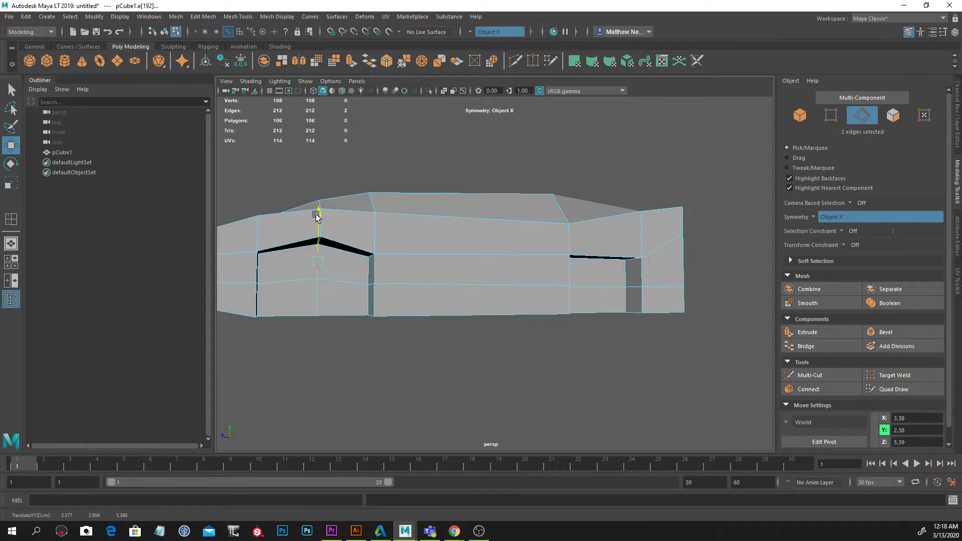
left_click_drag(316, 212, 393, 285, "alt")
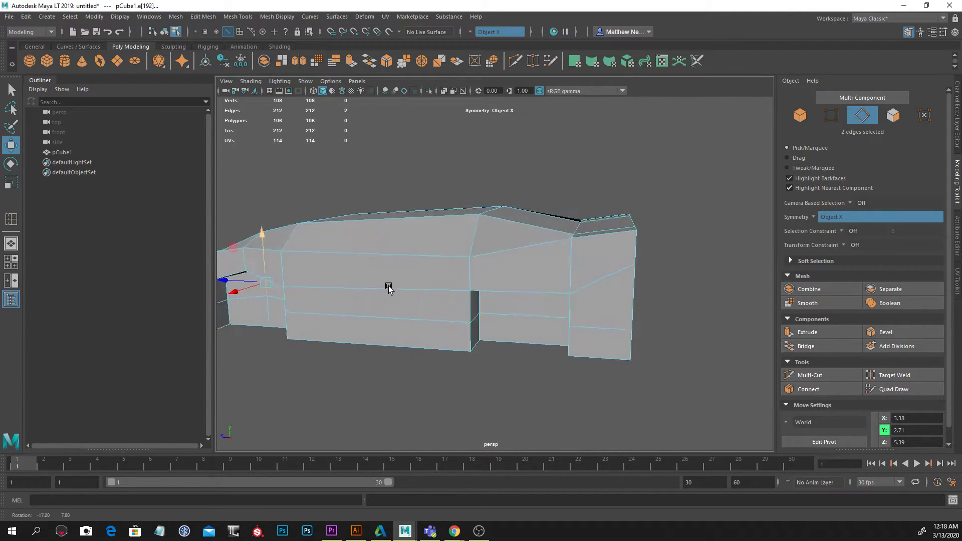
Step: Insert a vertical edge loop around the body through the middle of the negative-Z wheel arches
right_click_drag(393, 285, 498, 282, "alt")
left_click_drag(498, 282, 528, 260, "alt")
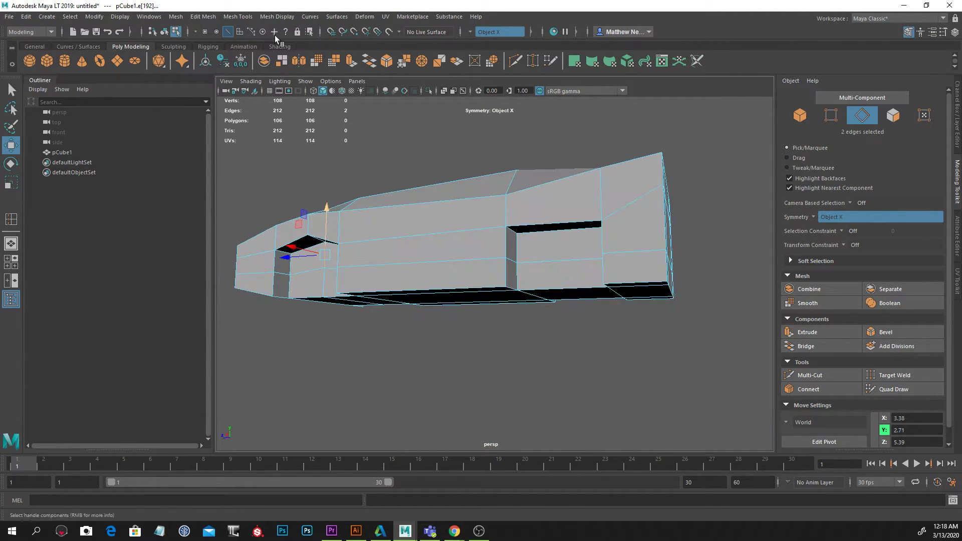
left_click(238, 16)
mouse_move(179, 19)
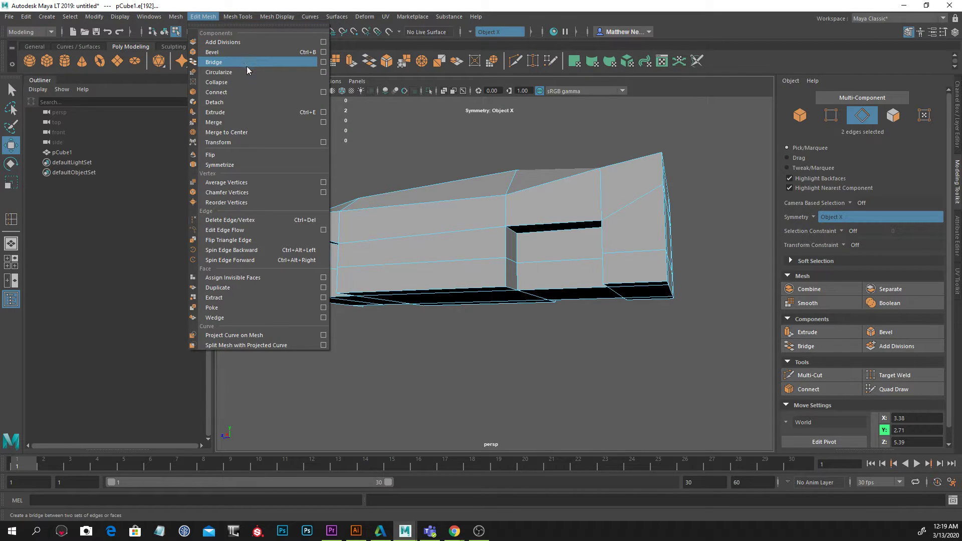
mouse_move(255, 25)
left_click(272, 93)
left_click_drag(595, 193, 600, 232, "alt")
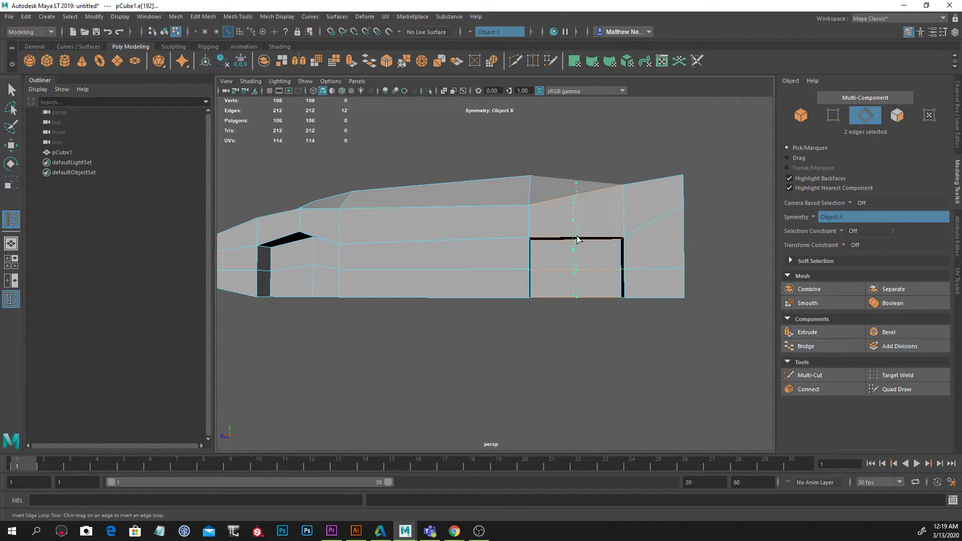
left_click(577, 240)
left_click_drag(577, 240, 579, 215, "alt")
Step: Raise the centre edge at the top of each negative-Z wheel arch to Y about 4.02 to form a peak
key("w")
left_click(571, 219)
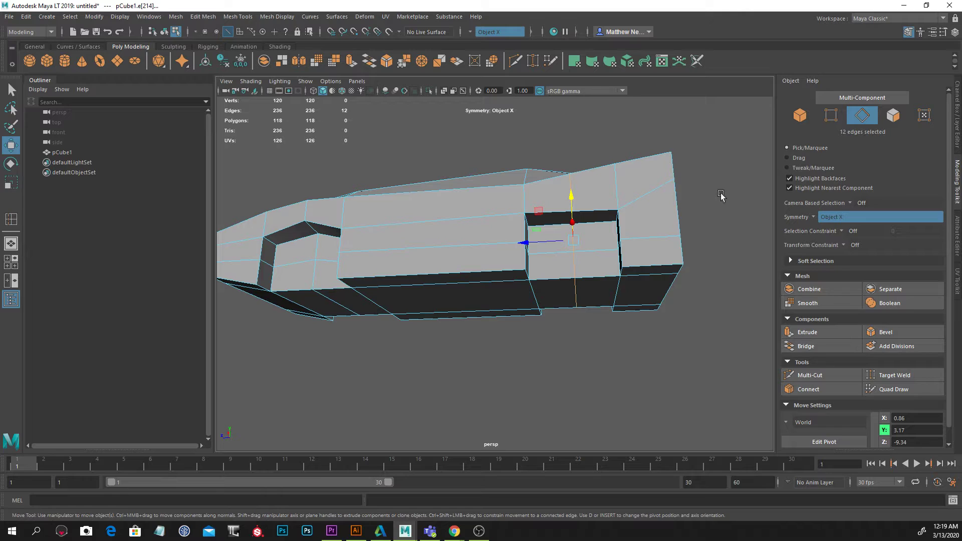
left_click_drag(572, 180, 589, 251)
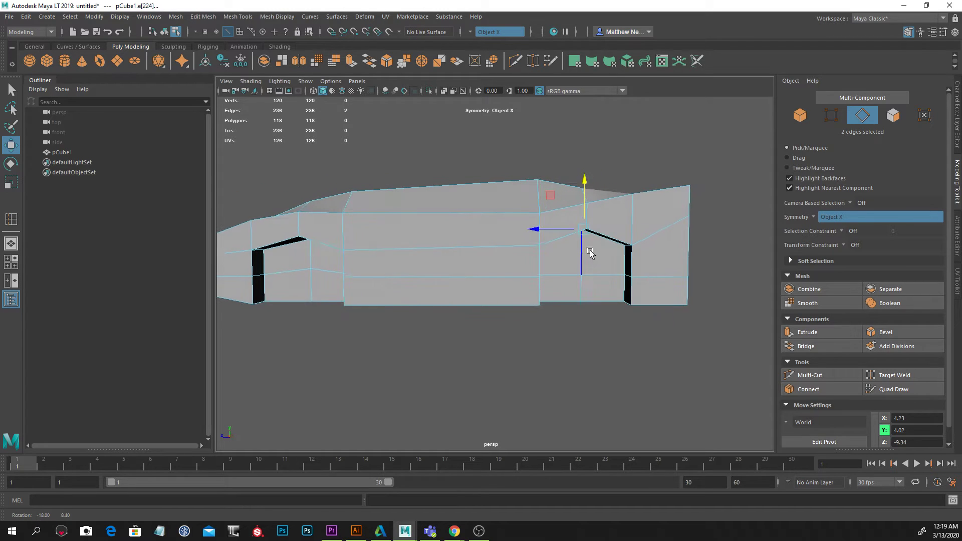
left_click_drag(584, 182, 548, 254, "alt")
Step: Raise the bottom edges of the negative-Z end, then both lower edge rows together to Y about 2.3, to slope the underside upward
left_click_drag(590, 284, 636, 283, "alt")
left_click_drag(654, 314, 589, 316, "alt")
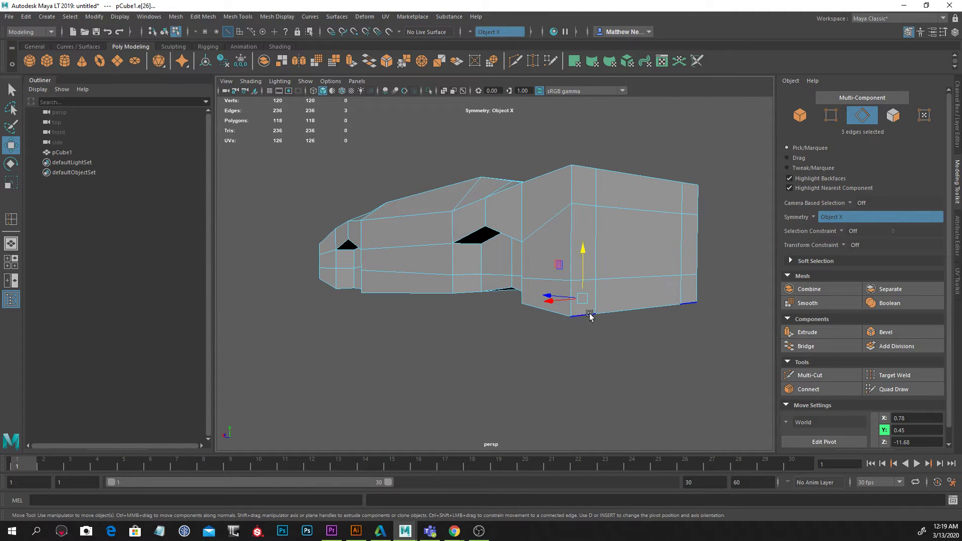
left_click_drag(634, 263, 636, 248)
left_click(657, 277, "shift")
left_click_drag(633, 242, 568, 297)
left_click_drag(673, 299, 549, 286, "alt")
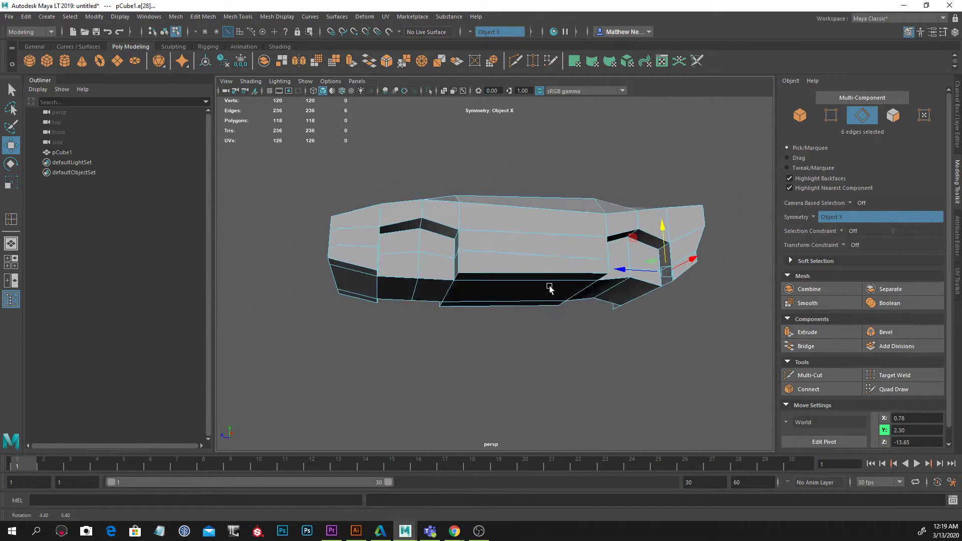
left_click_drag(587, 313, 635, 314, "alt")
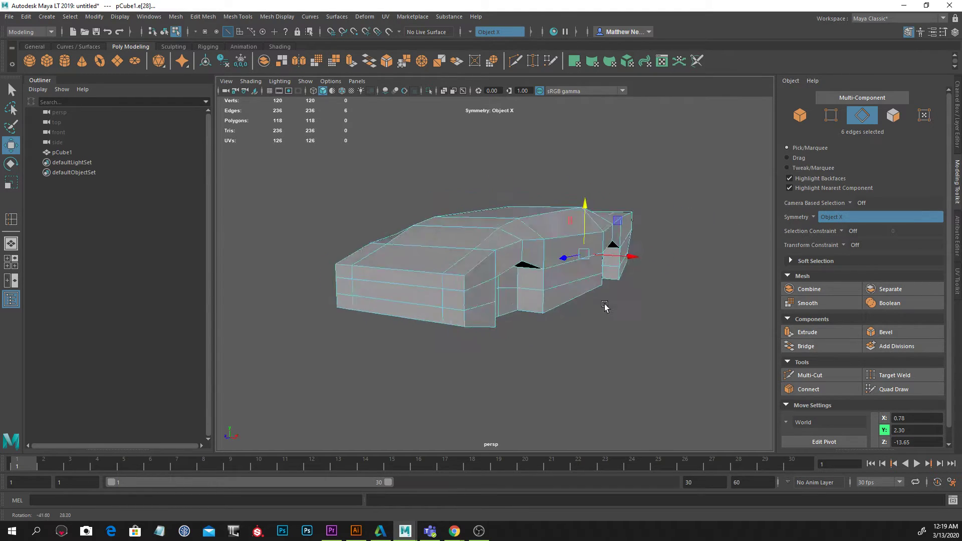
Step: Raise the central roof face to Y about 5.64
key("F8")
left_click_drag(575, 212, 599, 351, "alt")
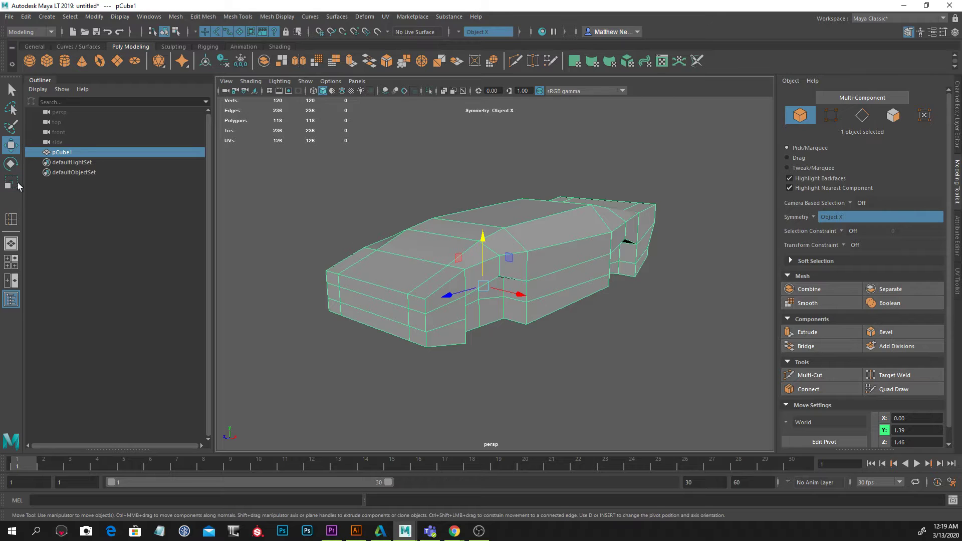
left_click(13, 183)
left_click_drag(527, 259, 663, 227, "alt")
right_click_drag(445, 230, 451, 251)
left_click(481, 217)
left_click(13, 147)
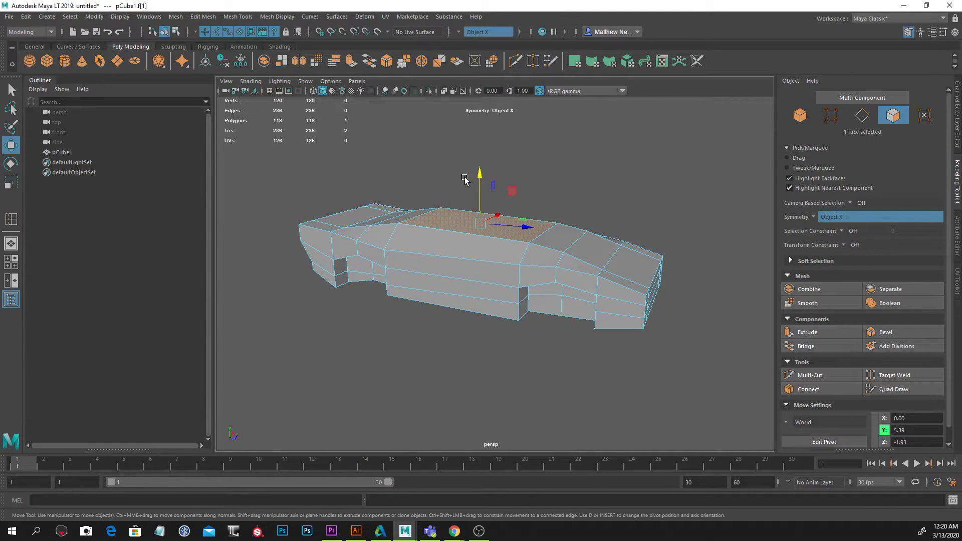
left_click_drag(681, 268, 706, 266, "alt")
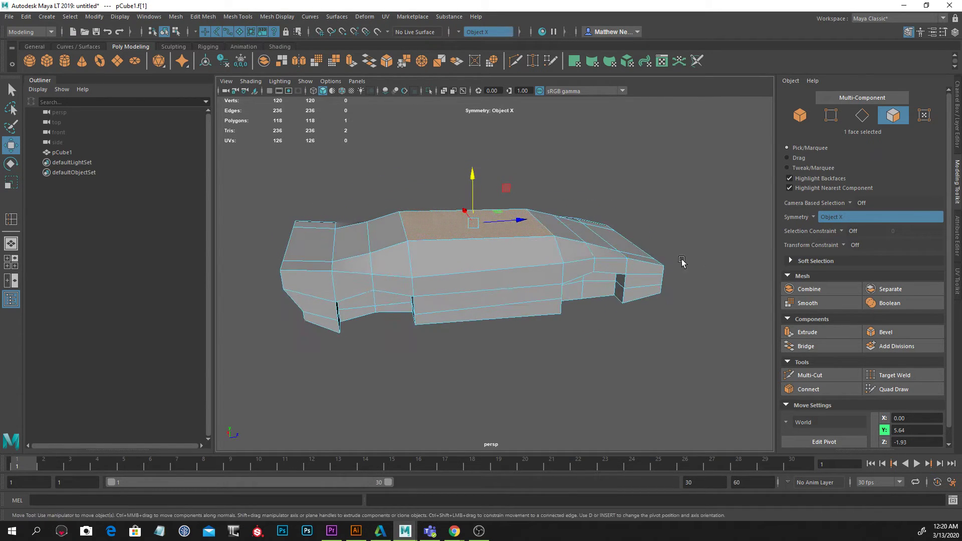
left_click(390, 230, "shift")
left_click_drag(390, 230, 555, 259, "alt")
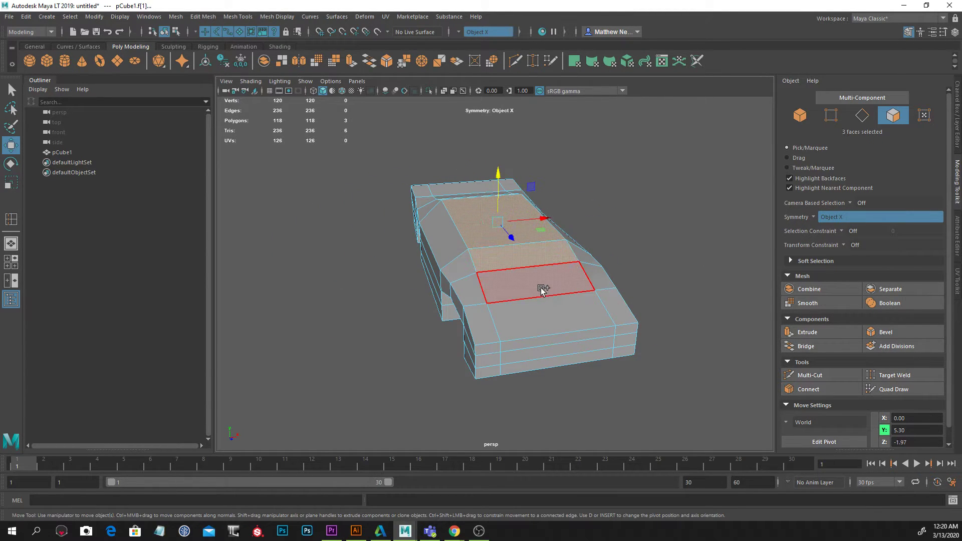
left_click_drag(655, 298, 572, 348, "alt")
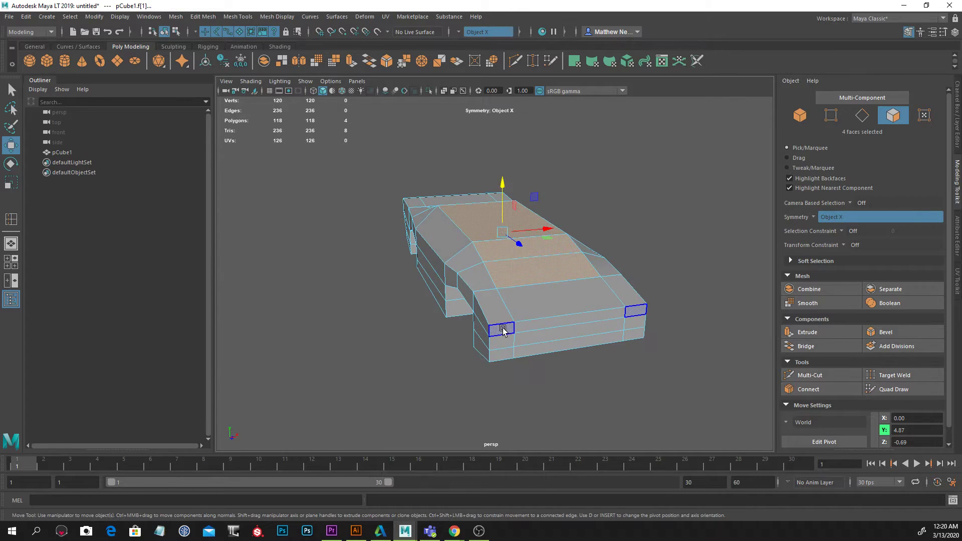
Step: Narrow the positive-Z end by moving its outer columns of faces inward to X about -3.5, mirrored on both sides
left_click(506, 355, "shift")
mouse_move(506, 355)
left_mouse_down("alt")
mouse_move(563, 361)
mouse_move(511, 357)
left_mouse_up("alt")
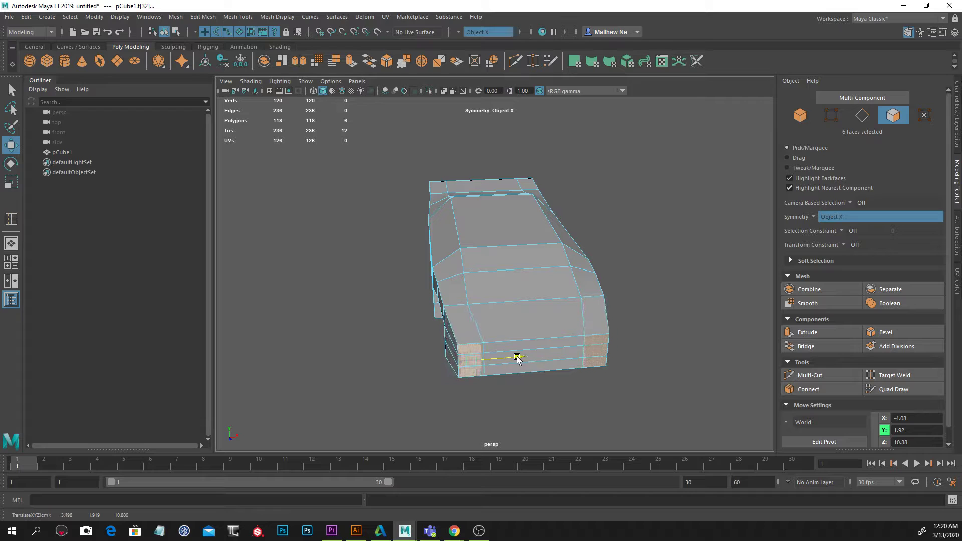
left_click_drag(588, 391, 678, 366, "alt")
left_click(702, 361)
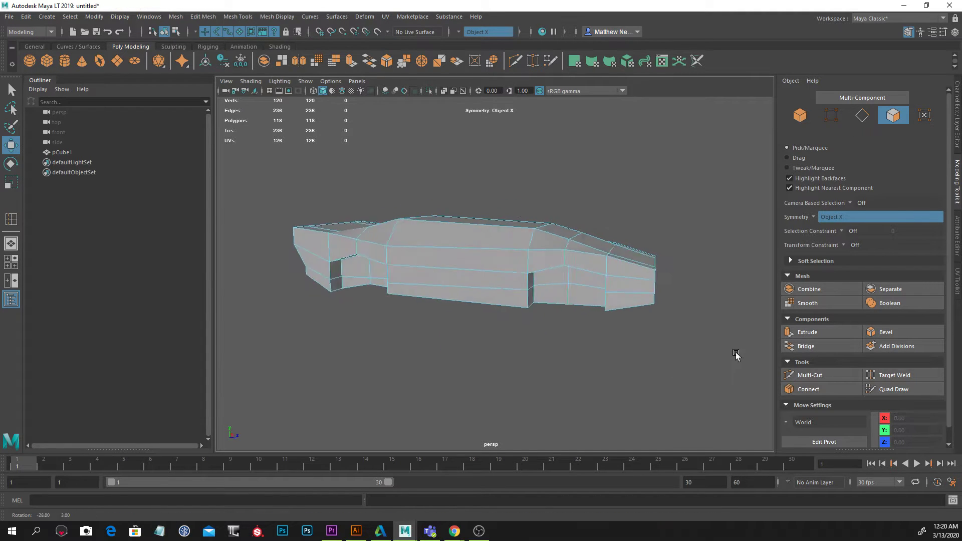
Step: Narrow the negative-Z end by moving its lowest outer faces to X about 3.72 and its upper outer faces to X about 3.96
left_click_drag(746, 375, 429, 352, "alt")
left_click(413, 299)
left_click_drag(365, 296, 367, 297)
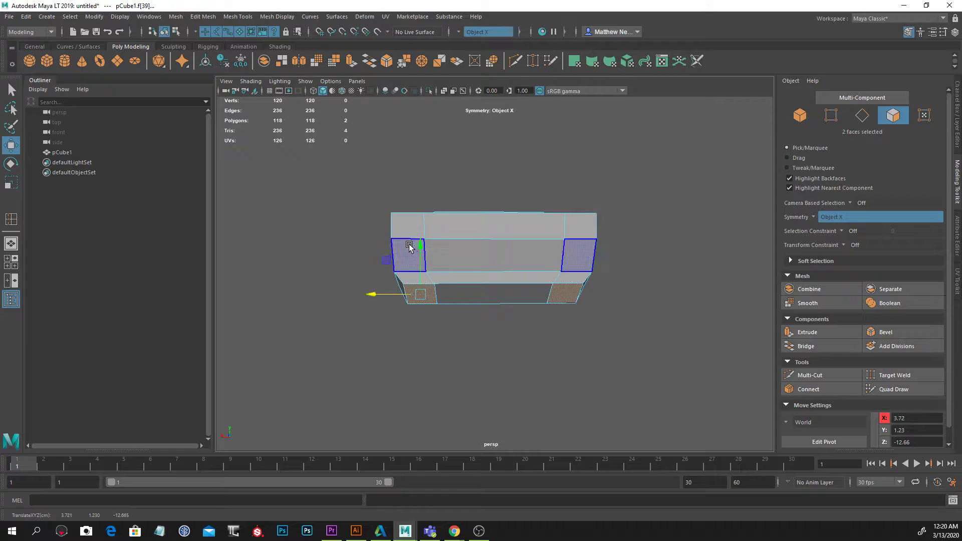
left_click(406, 224)
left_click_drag(406, 224, 354, 308, "alt")
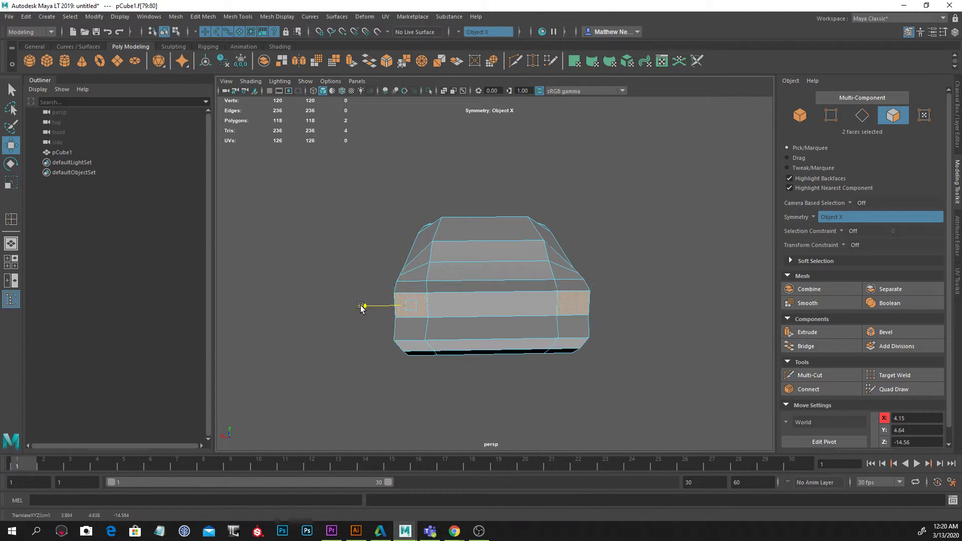
left_click_drag(362, 307, 608, 297, "alt")
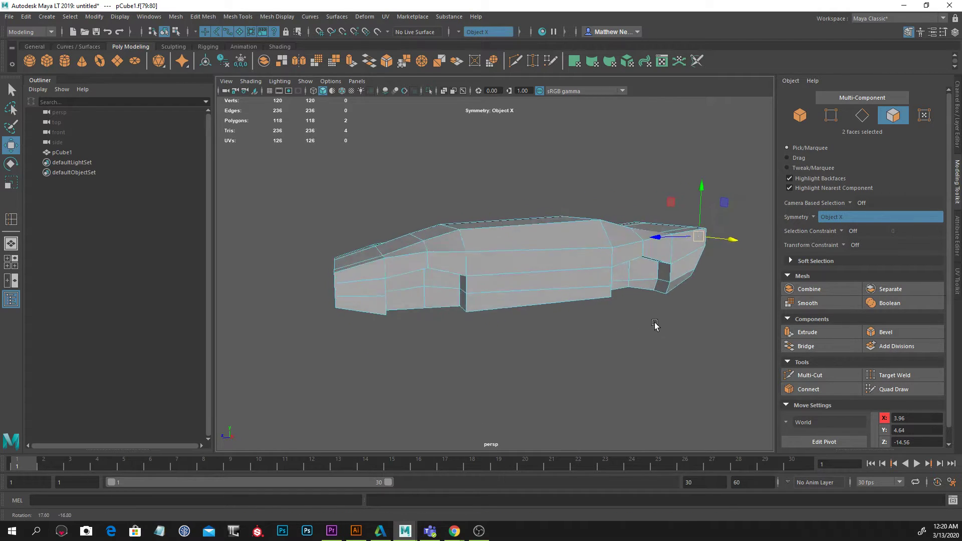
left_click_drag(659, 326, 636, 333, "alt")
Step: Extrude the five central top faces covering the roof, windshield and rear slope together with a Local Translate Z of about 0.62
left_click(485, 230)
left_click_drag(486, 230, 509, 279, "alt")
left_click(482, 308, "shift")
left_click_drag(634, 338, 595, 290, "alt")
left_click(629, 262, "shift")
key("ctrl+e")
left_click_drag(513, 181, 512, 179)
key("ctrl+z")
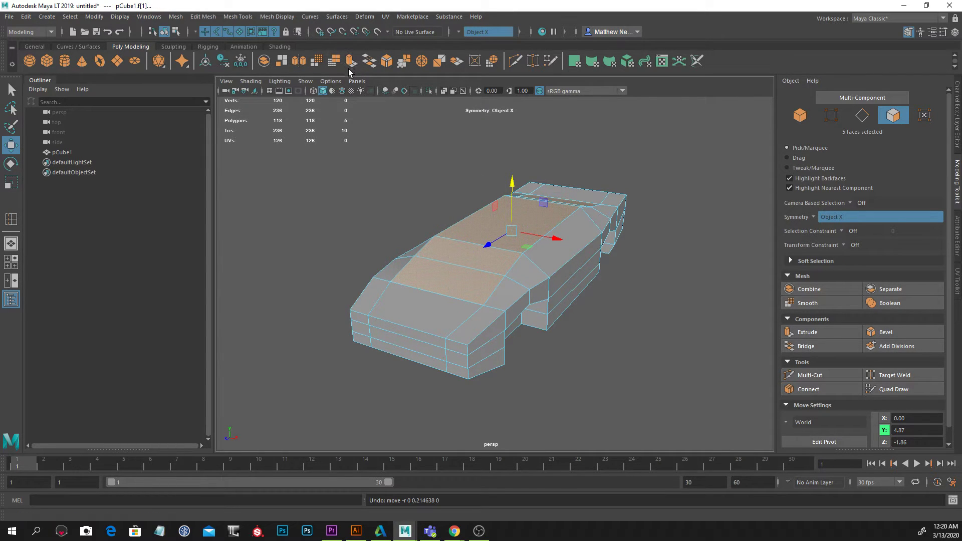
key("ctrl+e")
left_click_drag(531, 211, 631, 221, "alt")
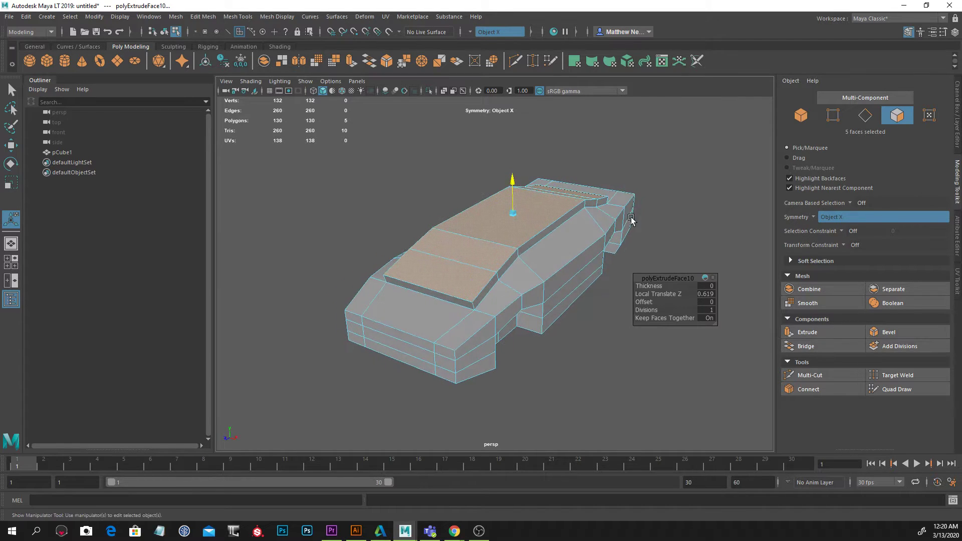
Step: Examine the faceted shading of the whole car body in object mode with its wireframe on and off
left_click_drag(505, 212, 591, 301, "alt")
right_click_drag(499, 237, 526, 224)
left_click_drag(636, 216, 689, 205, "alt")
left_click(540, 239)
left_click_drag(541, 255, 621, 251, "alt")
left_click(640, 236)
right_click_drag(621, 251, 593, 281, "alt")
left_click_drag(593, 282, 641, 318, "alt")
left_click(587, 301)
left_click(653, 321)
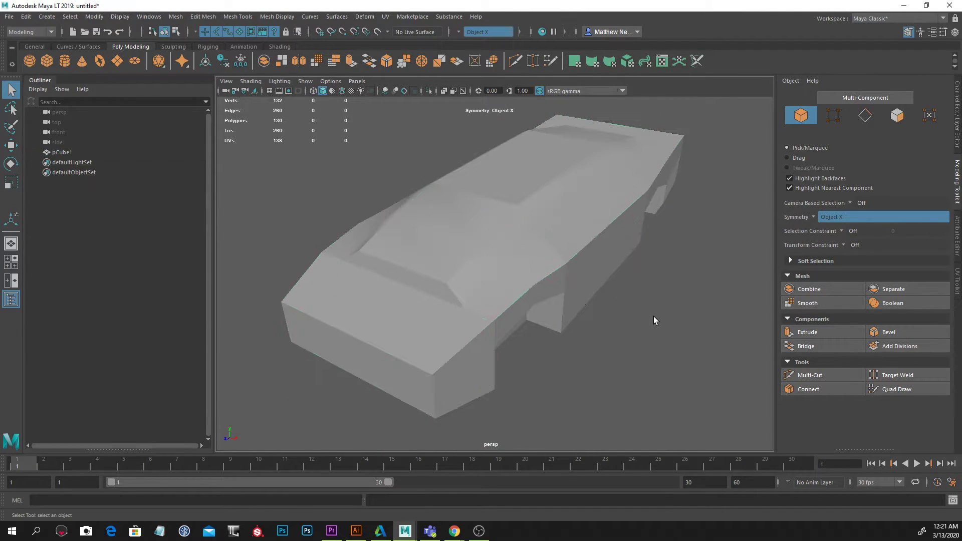
left_click(567, 251)
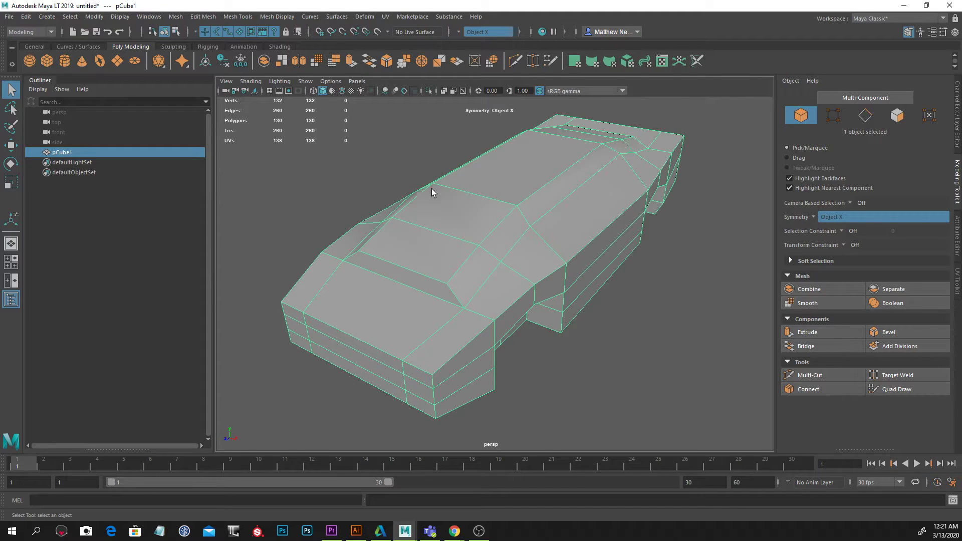
key("F11")
right_click_drag(567, 228, 596, 222)
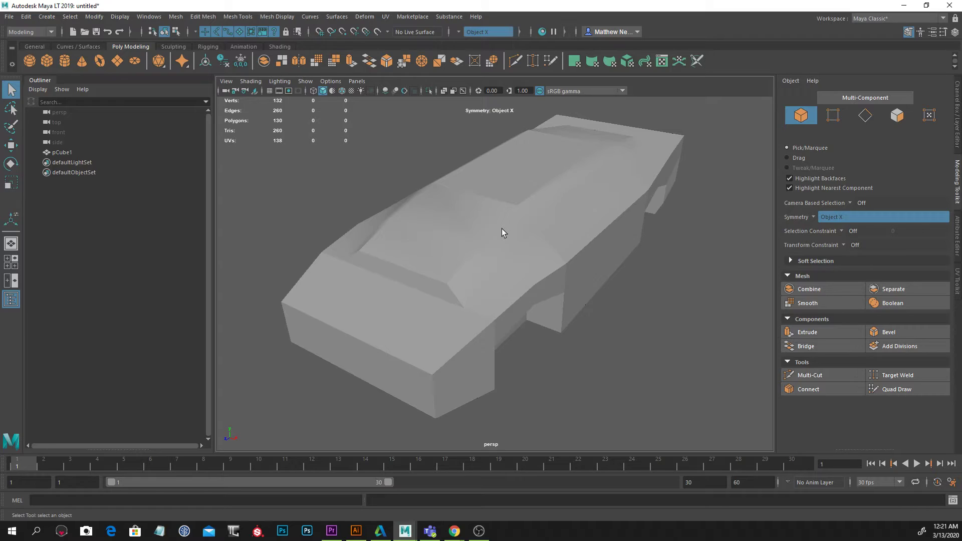
left_click(503, 232)
left_click_drag(500, 230, 437, 228, "alt")
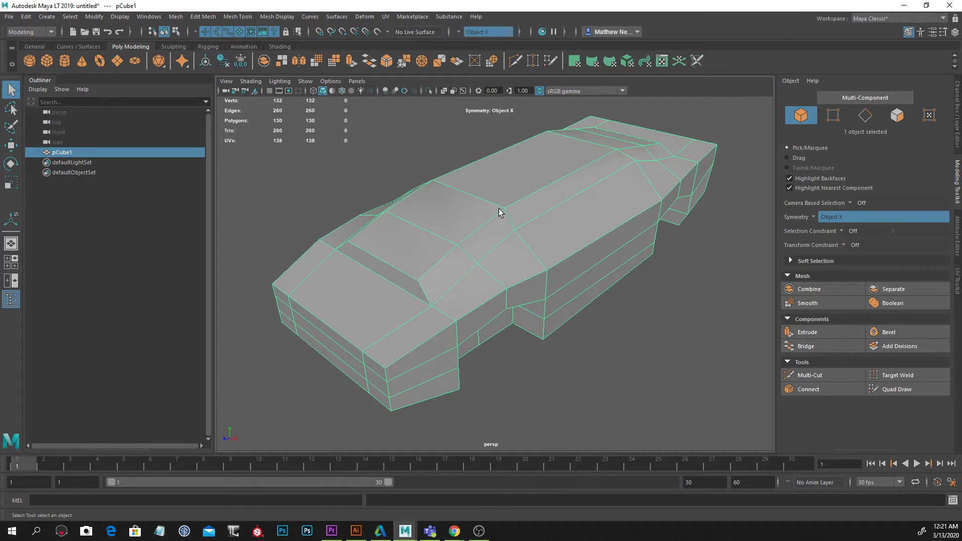
left_click_drag(591, 199, 621, 224, "alt")
left_click(659, 197)
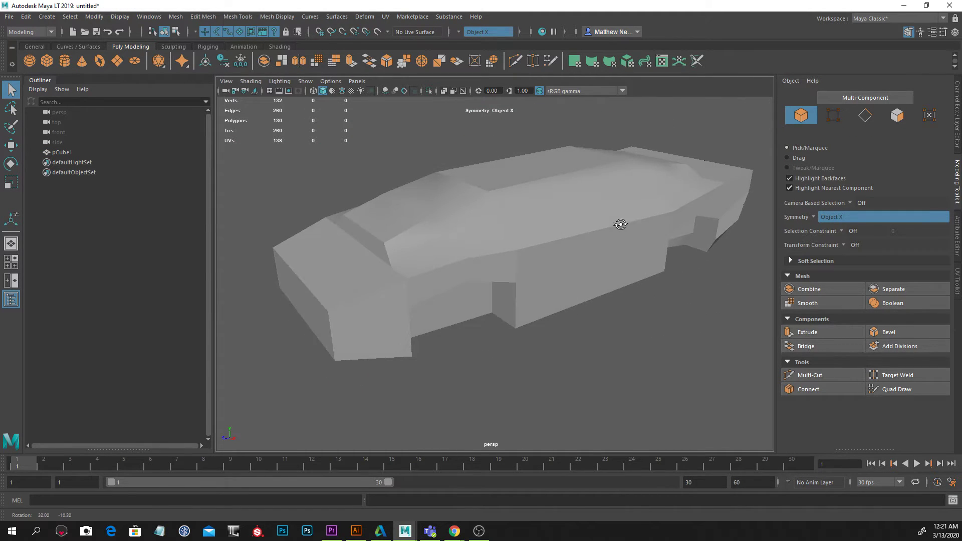
Step: Soften all edges of the car body and check the smoothed shading
left_click(569, 200)
left_click_drag(599, 217, 441, 113, "alt")
left_click(276, 18)
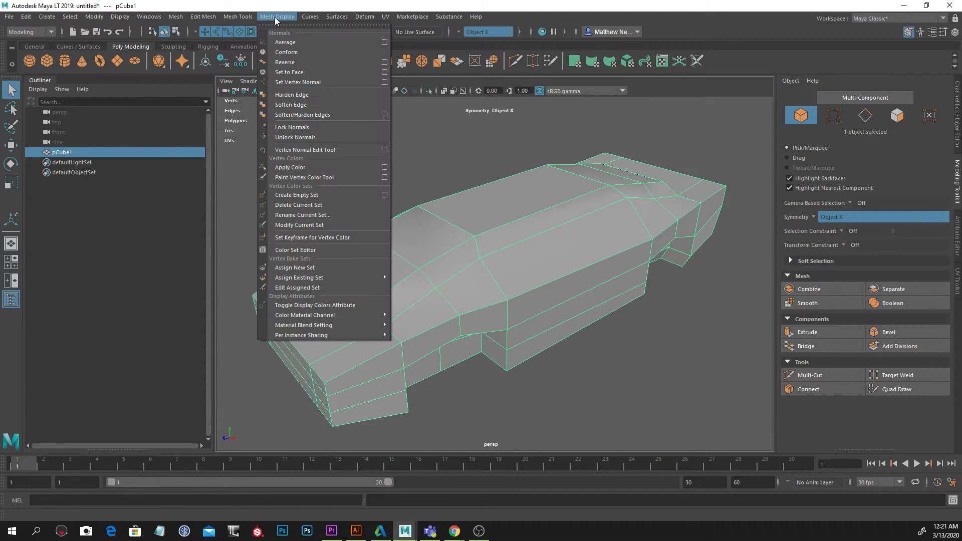
left_click(311, 104)
key("w")
left_click(390, 169)
left_click_drag(390, 169, 608, 192, "alt")
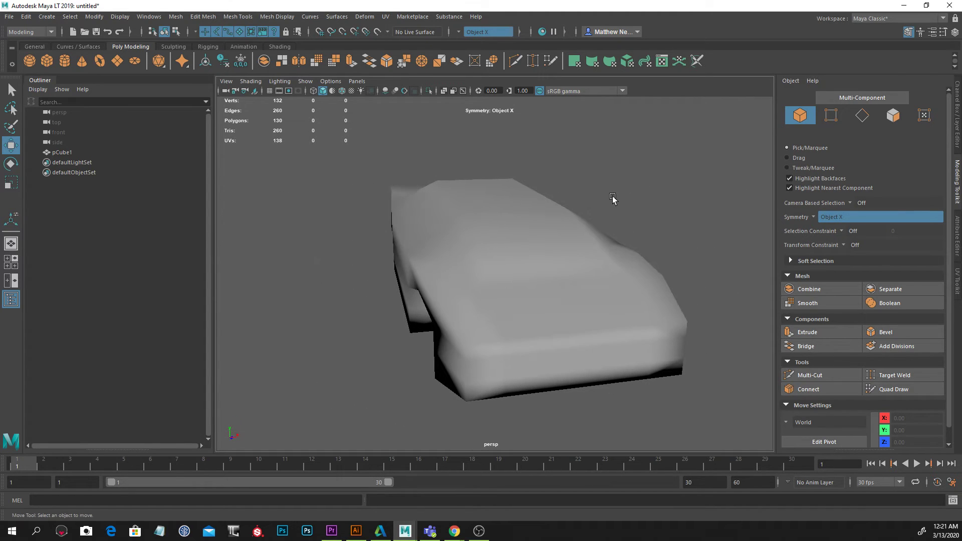
left_click(599, 231)
left_click_drag(599, 230, 586, 214, "alt")
left_click_drag(576, 219, 593, 206, "alt")
Step: Harden the edges outlining the wheel arches and the lower rim of the body, and check the shading in object mode
right_click_drag(527, 214, 524, 178)
double_click(473, 232)
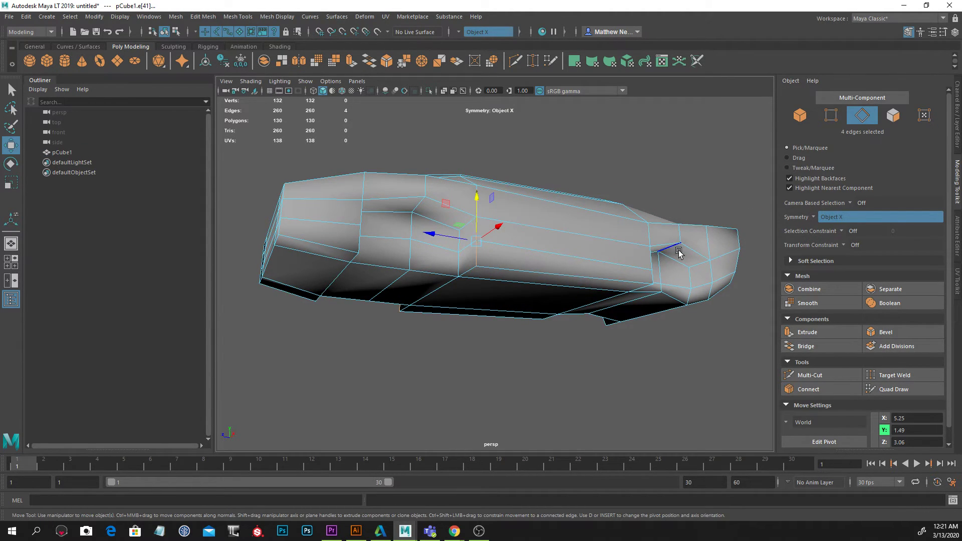
left_click_drag(670, 251, 666, 257, "alt")
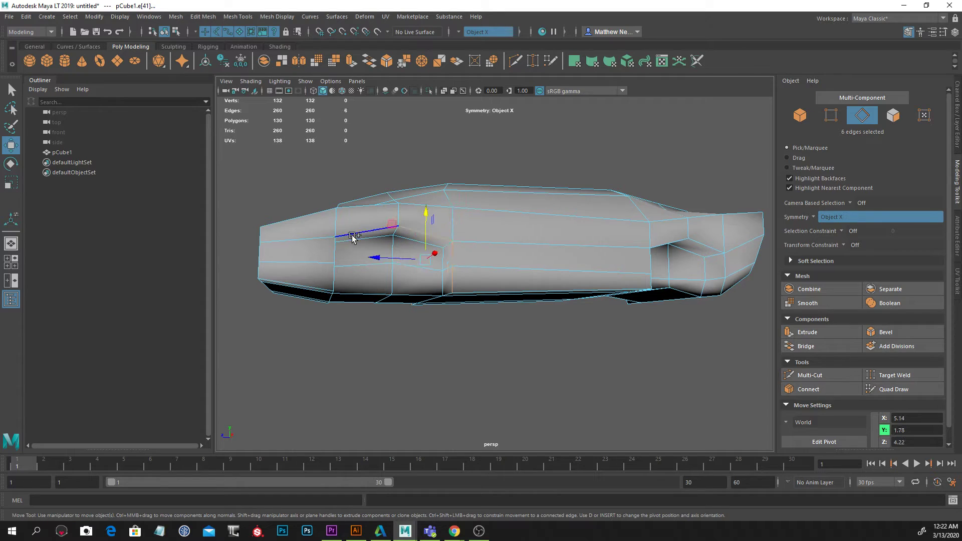
left_click_drag(335, 247, 446, 236, "alt")
left_click(366, 232, "shift")
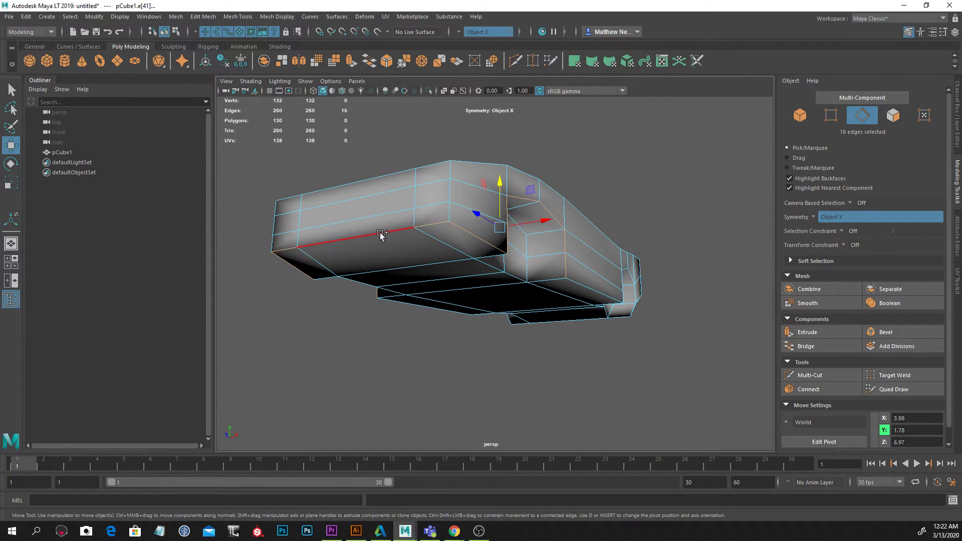
left_click_drag(605, 260, 485, 293, "alt")
left_click(511, 266, "shift")
left_click(546, 232, "shift")
left_click_drag(546, 232, 583, 303, "alt")
left_click(566, 234, "shift")
left_click(604, 259, "shift")
left_click(554, 265, "shift")
left_click_drag(554, 265, 501, 253, "alt")
left_click(275, 17)
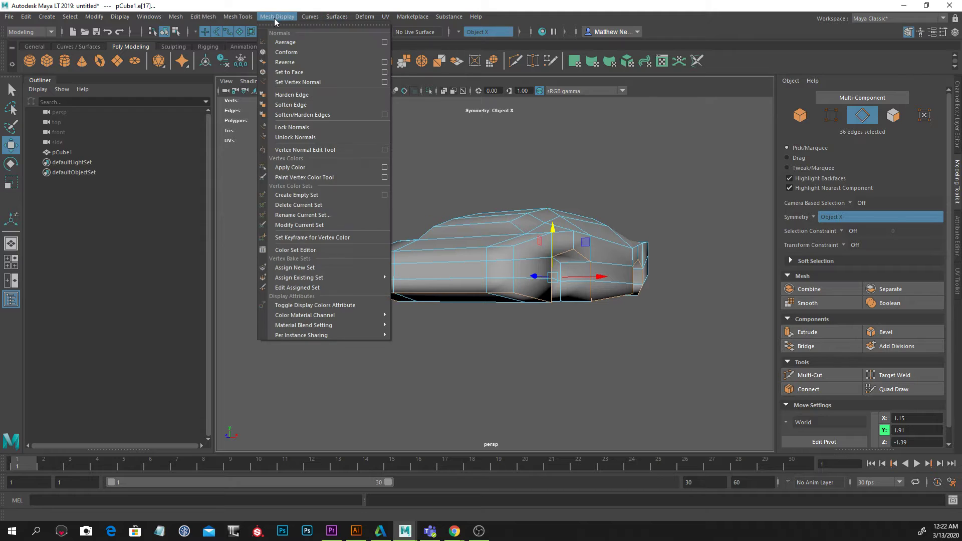
left_click(307, 97)
mouse_move(553, 235)
left_mouse_down("alt")
mouse_move(576, 219)
mouse_move(558, 232)
left_mouse_up("alt")
right_click_drag(560, 234, 589, 228)
left_click_drag(555, 176, 583, 313, "alt")
left_click(511, 331)
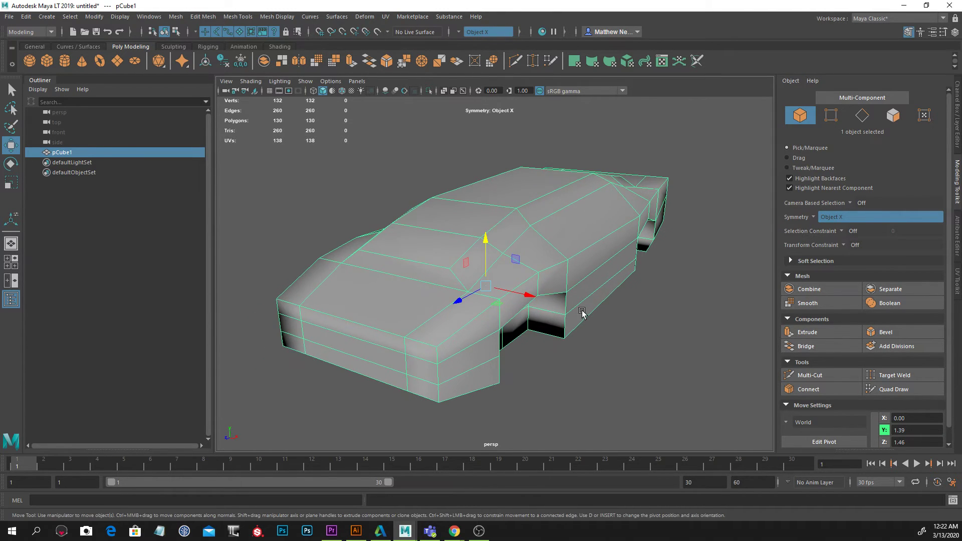
left_click(669, 323)
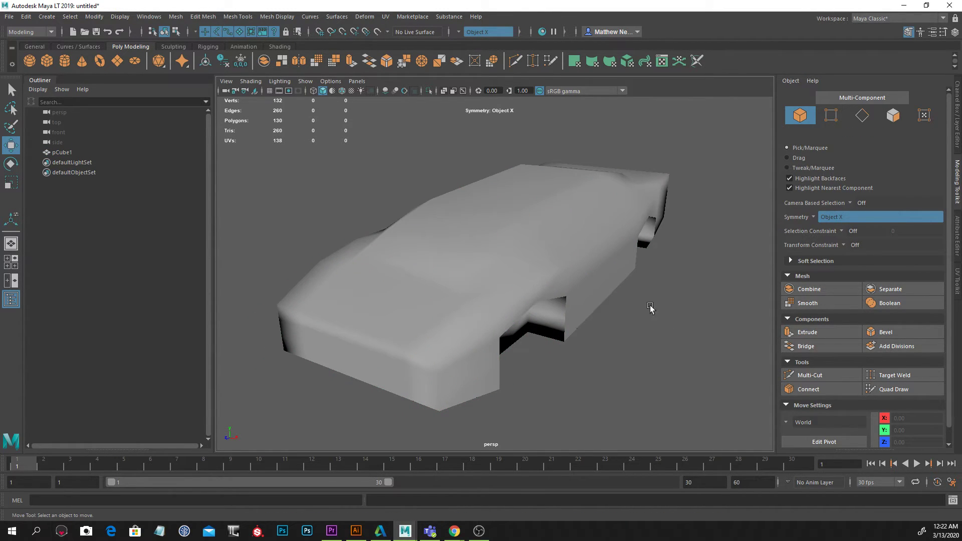
left_click_drag(524, 373, 534, 355, "alt")
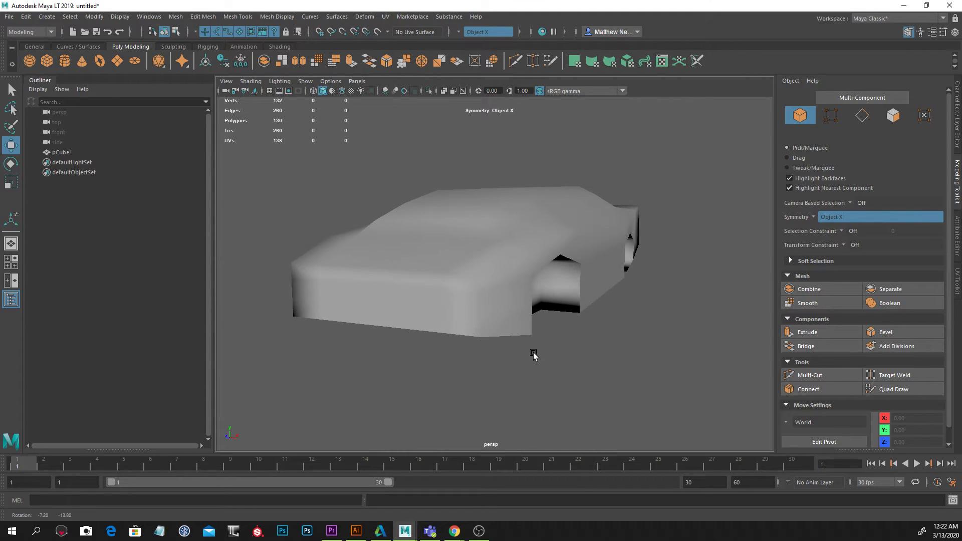
Step: Extrude the fifteen lower-rim faces along the front, sides and rear of the car body with a Local Translate Z of about 0.312
left_click(494, 311)
right_click(480, 307)
left_click(478, 283)
left_click(471, 346)
left_click(383, 344, "shift")
left_click_drag(522, 354, 493, 352, "alt")
left_click(579, 297, "shift")
left_click_drag(580, 297, 677, 358, "alt")
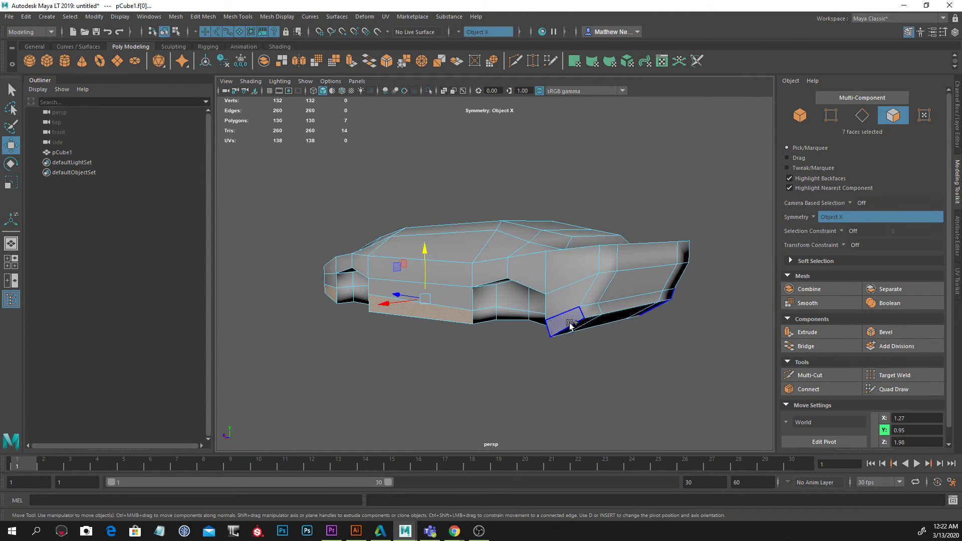
left_click(620, 320, "shift")
left_click_drag(620, 320, 381, 197, "alt")
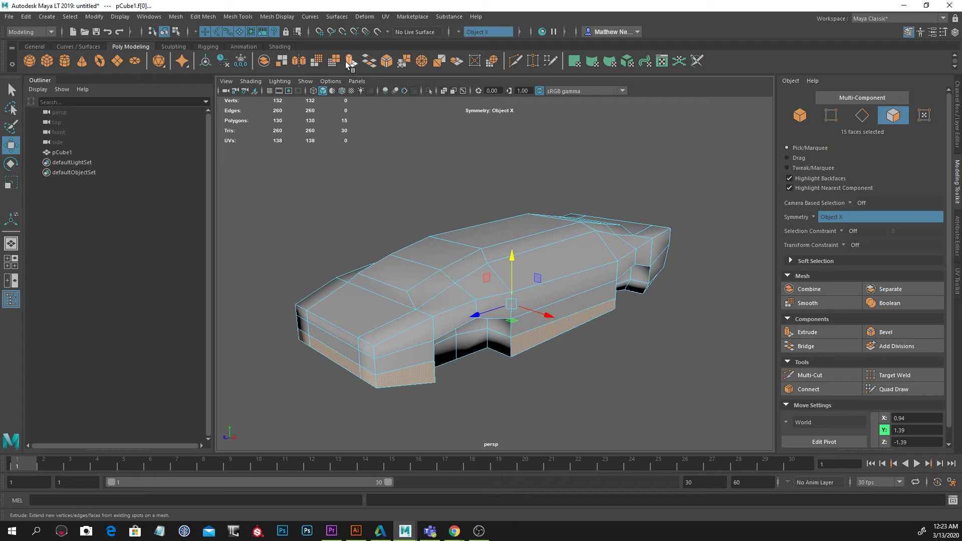
key("ctrl+e")
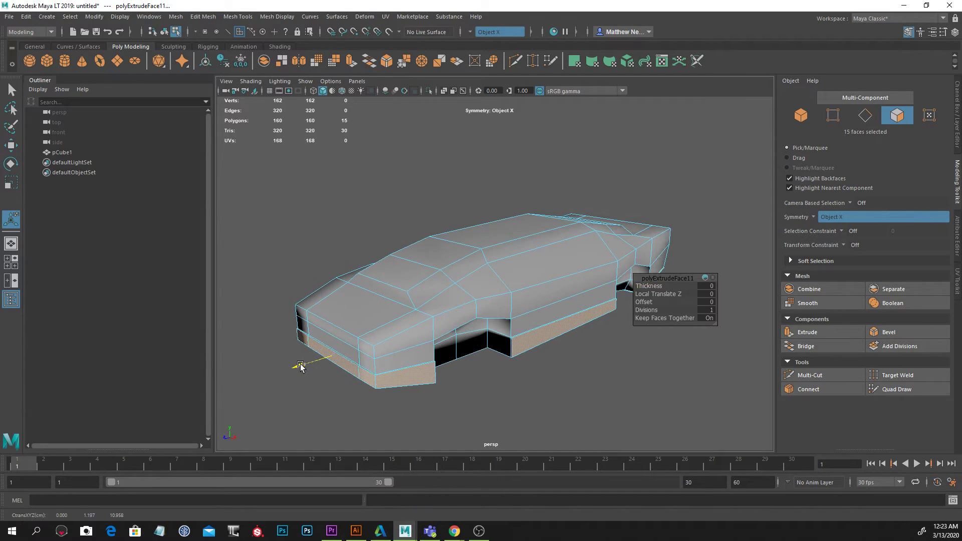
left_click_drag(296, 369, 298, 366)
left_click_drag(297, 366, 430, 309, "alt")
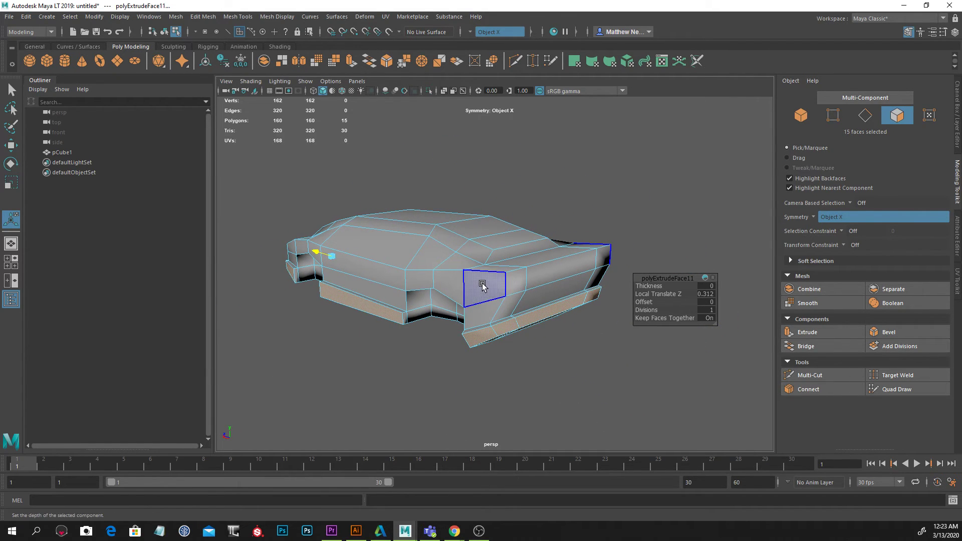
Step: Extrude the five upper faces wrapping around the rear end of the car body outward and return to object mode
left_click(517, 285)
left_click(566, 276, "shift")
left_click_drag(565, 275, 642, 279, "alt")
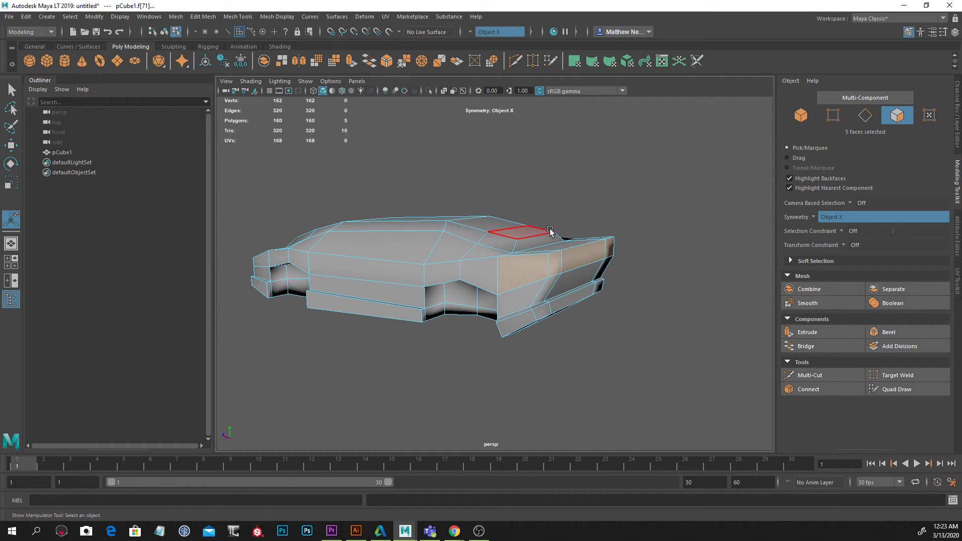
left_click_drag(550, 230, 582, 259, "alt")
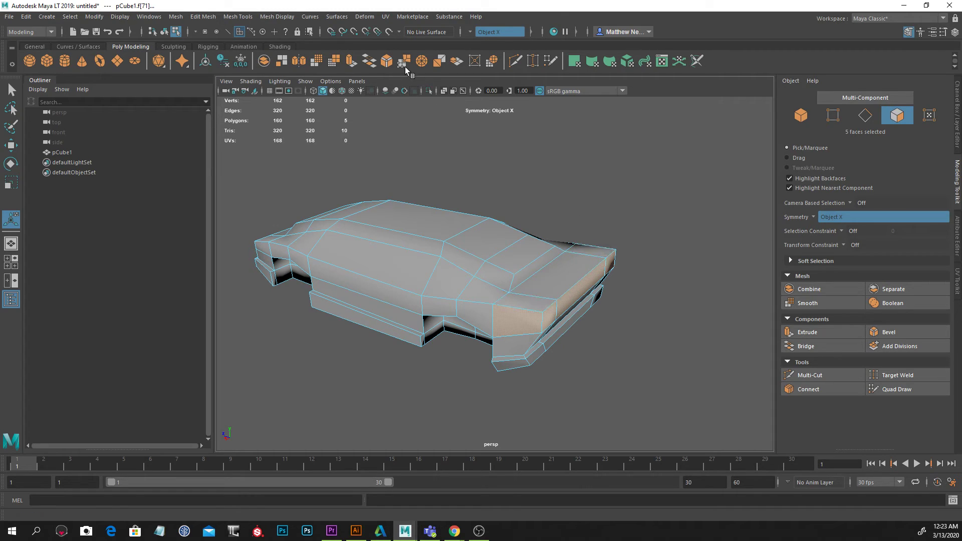
key("ctrl+e")
left_click_drag(613, 298, 542, 264)
right_click_drag(520, 238, 545, 235)
Step: Examine the smoothed shading and wireframe of the whole car body with its extruded skirt and rear end from several angles
left_click_drag(638, 176, 614, 254, "alt")
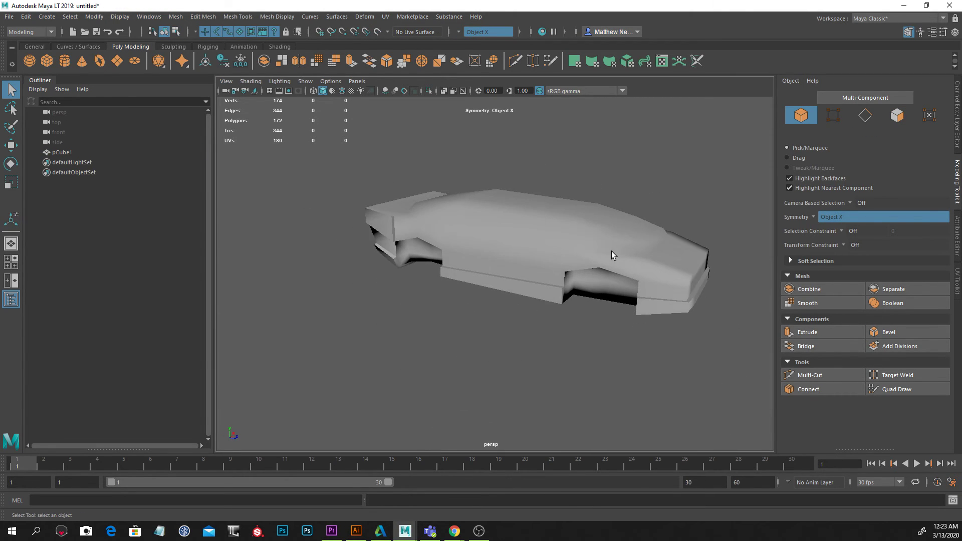
left_click_drag(551, 255, 582, 276, "alt")
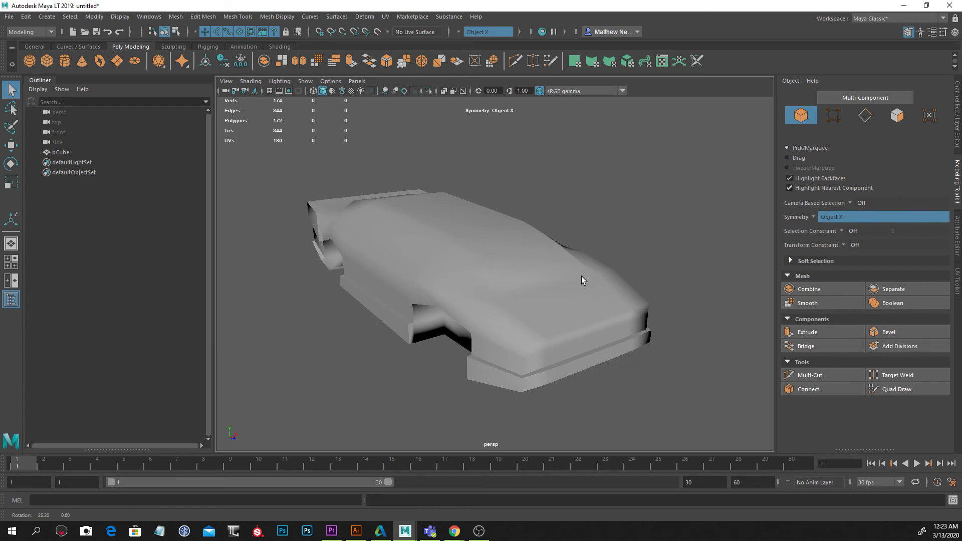
left_click(581, 277)
left_click_drag(678, 308, 639, 233, "alt")
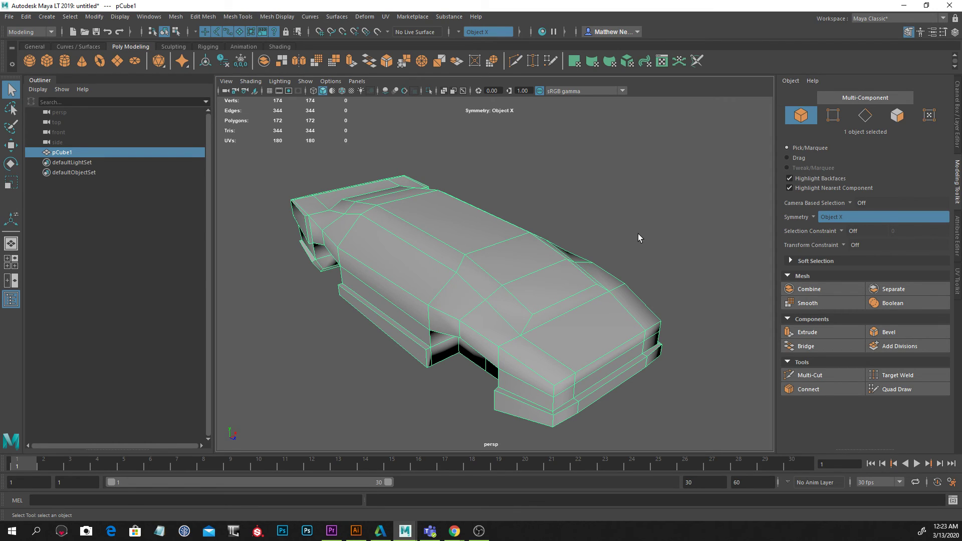
left_click_drag(638, 234, 542, 257, "alt")
right_click_drag(542, 258, 586, 262, "alt")
left_click_drag(586, 263, 653, 236, "alt")
mouse_move(653, 236)
right_mouse_down("alt")
mouse_move(630, 224)
mouse_move(637, 245)
right_mouse_up("alt")
left_click_drag(637, 245, 630, 246, "alt")
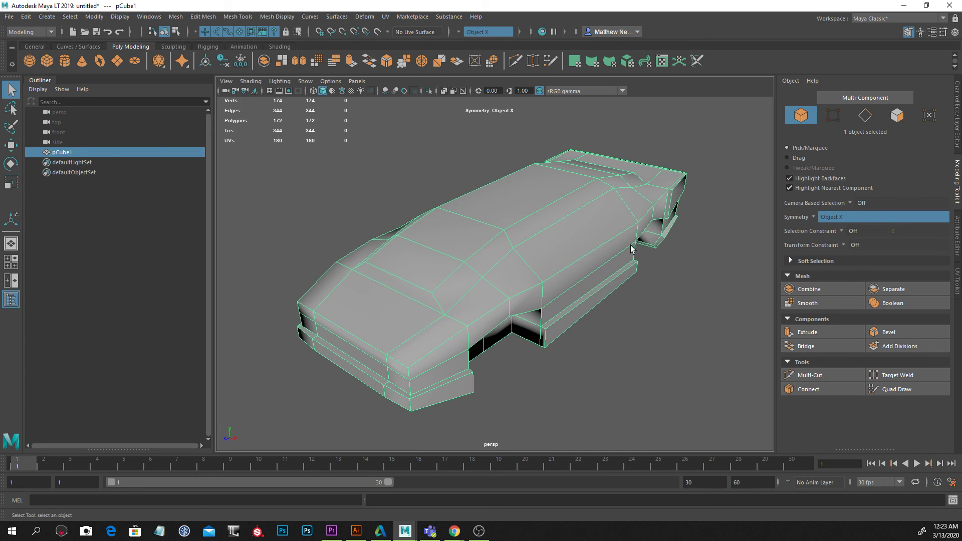